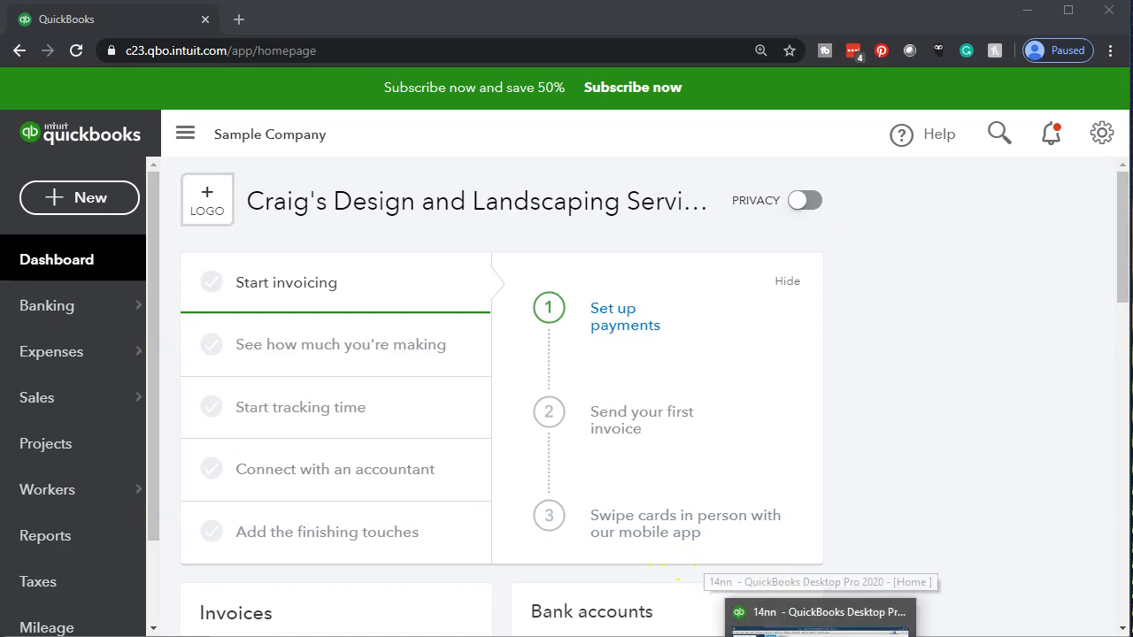
Switch to QuickBooks Desktop, look at the Record Deposits option on the home page, and return to QuickBooks Online
left_click(796, 619)
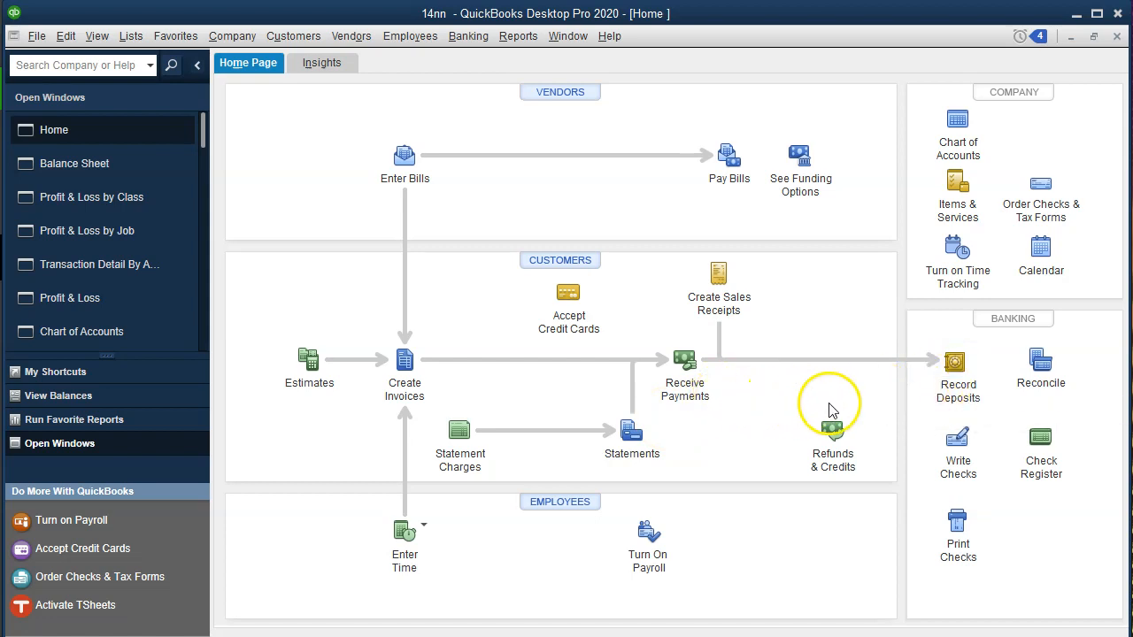
left_click(956, 404)
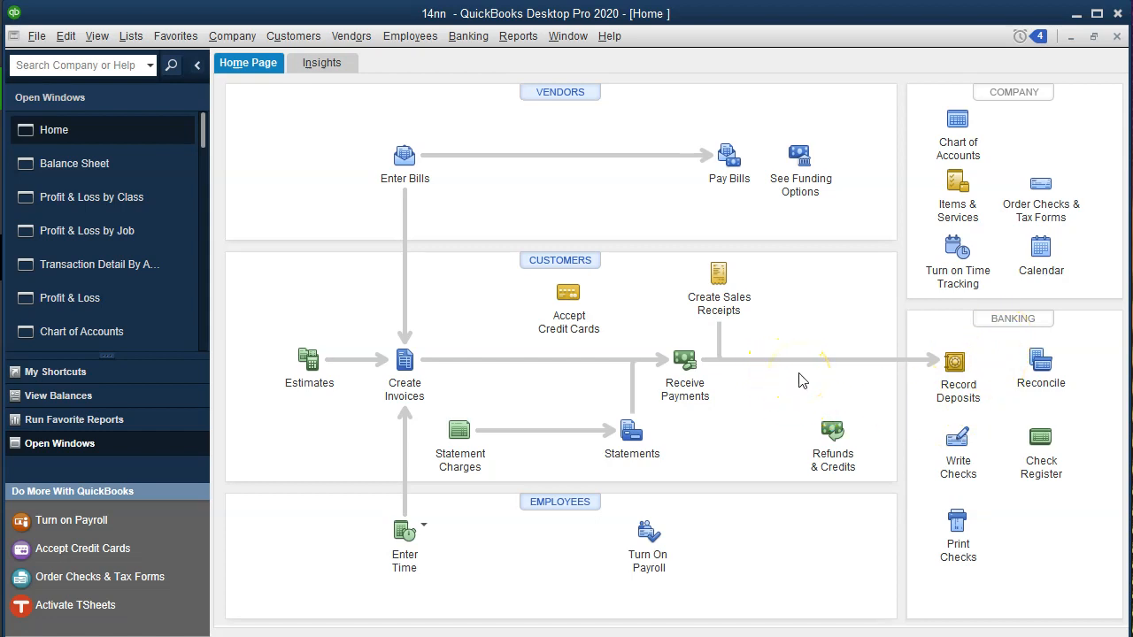
left_click(917, 409)
left_click(770, 423)
left_click(751, 633)
mouse_move(750, 636)
left_click(659, 630)
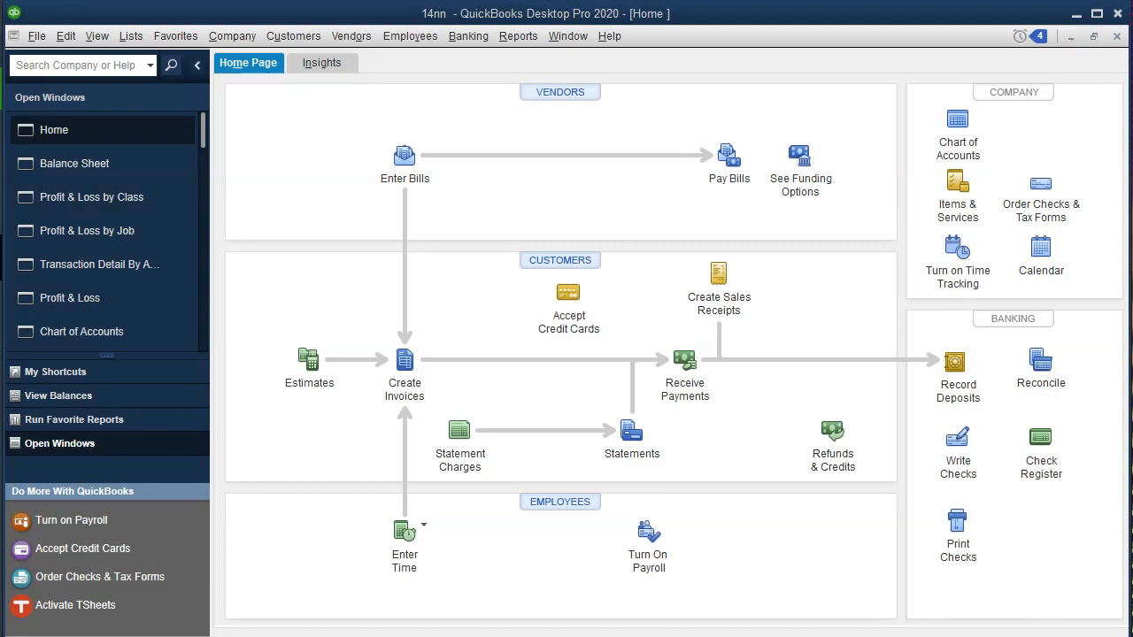
left_click(796, 606)
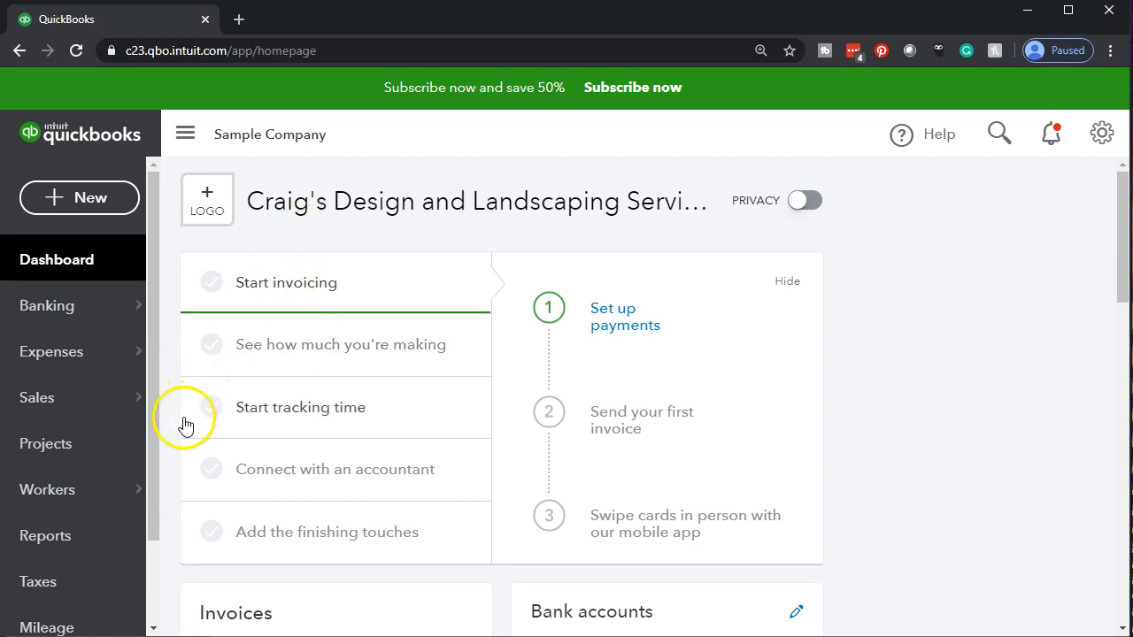
Open the Profit and Loss report from the favorite standard reports
left_click(94, 540)
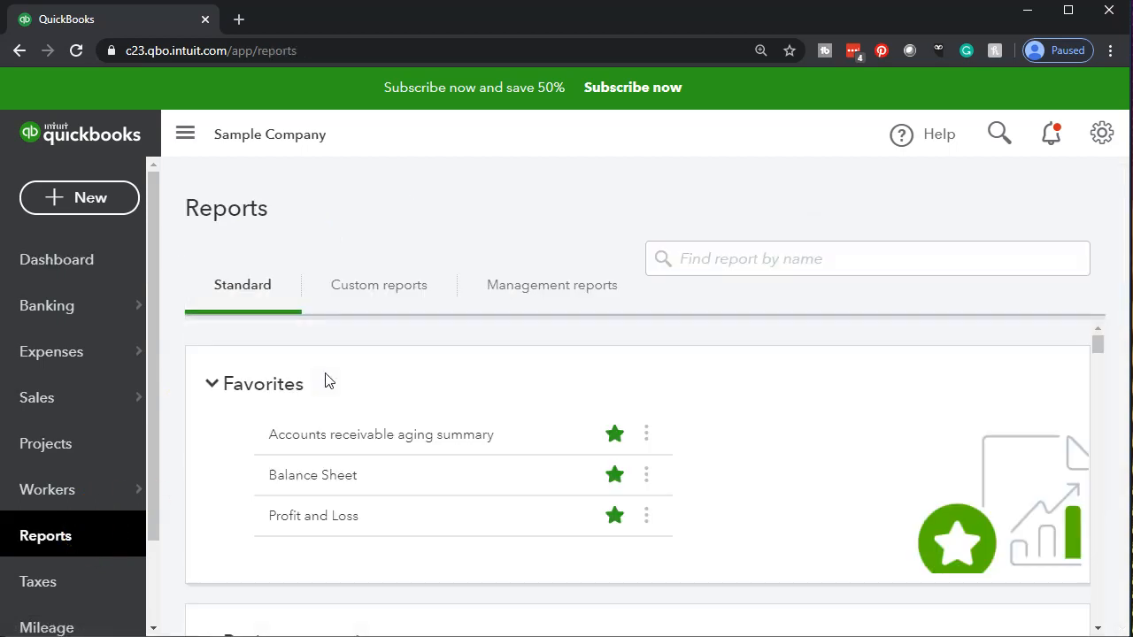
scroll(327, 381, "down", 1)
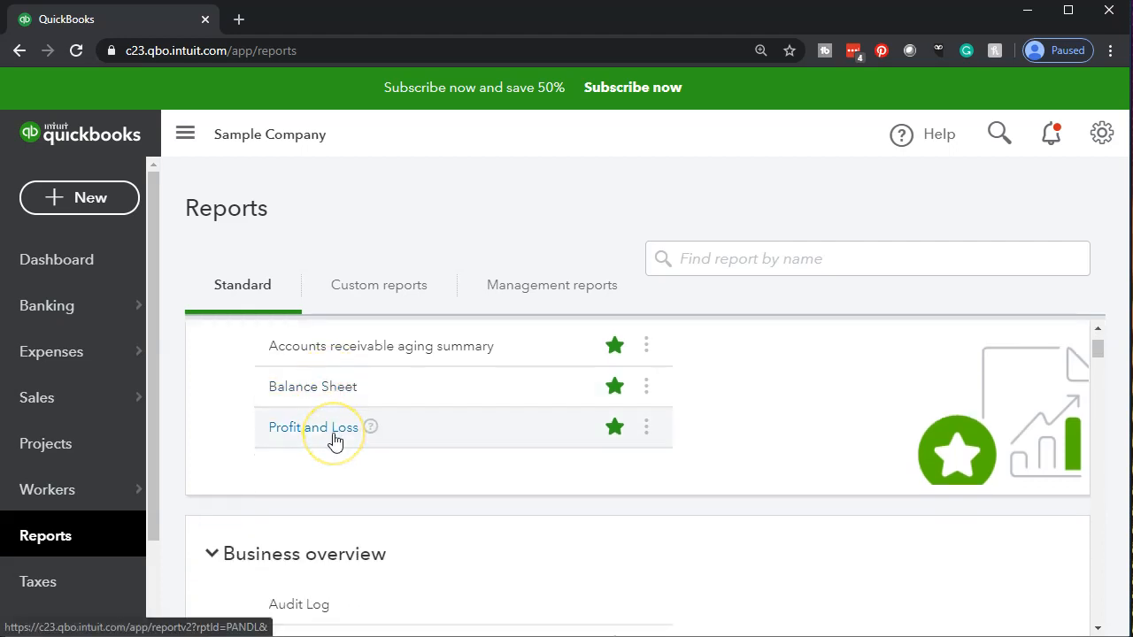
left_click(334, 440)
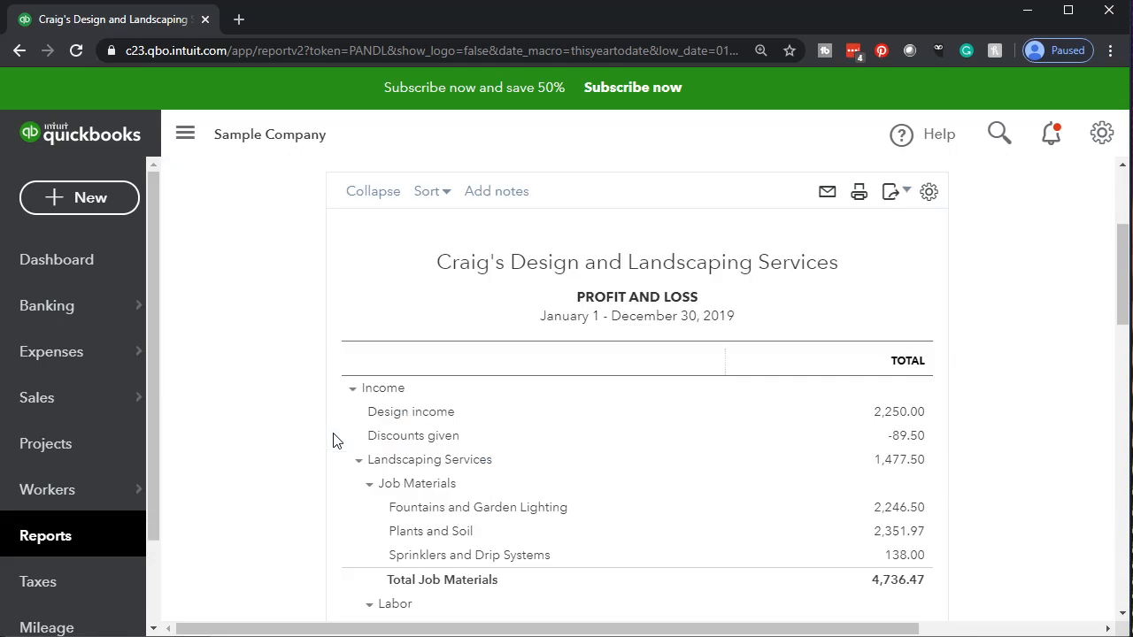
Set the Profit and Loss report period to 01/01/2020 through 12/31/2020 and run the report
scroll(335, 440, "up", 3)
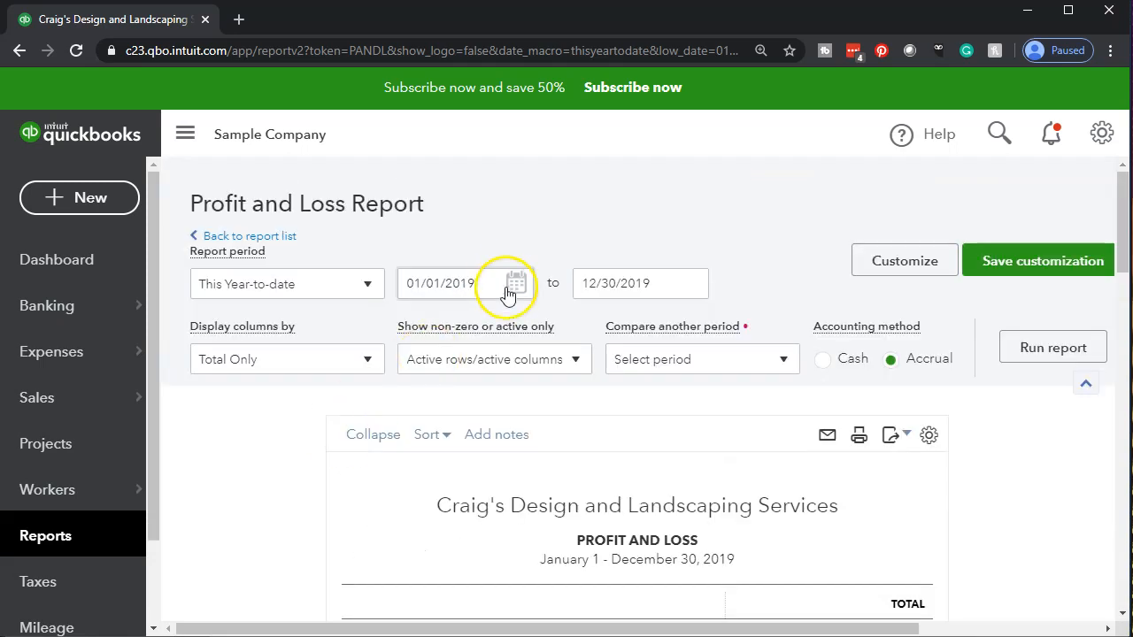
left_click_drag(498, 282, 373, 268)
type("01")
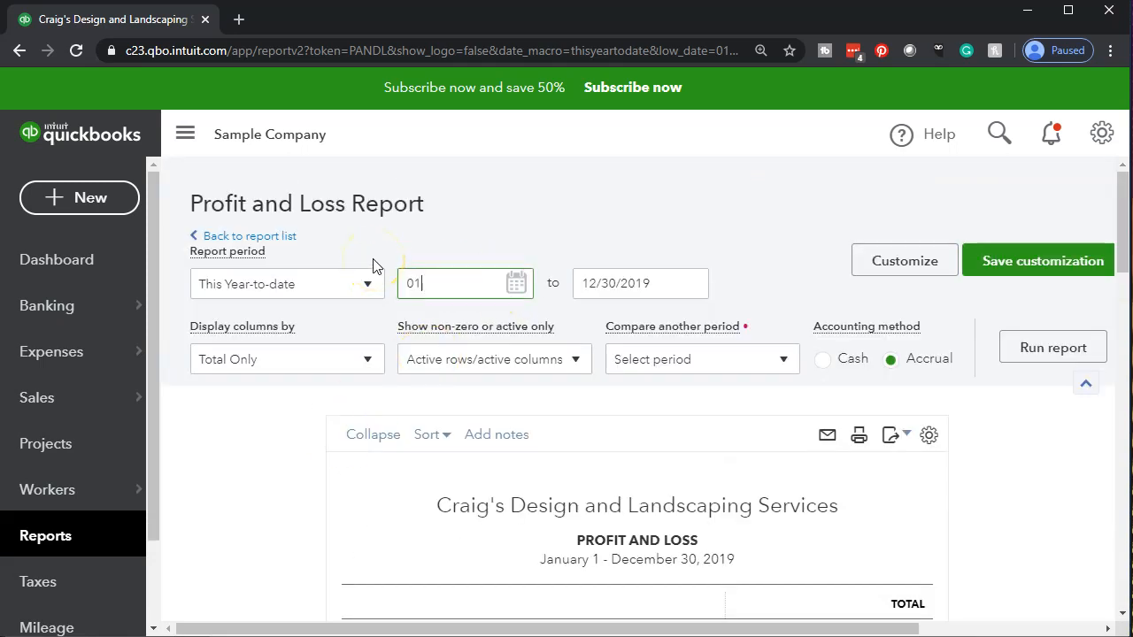
type("/01/2020")
key("Tab")
type("12312020")
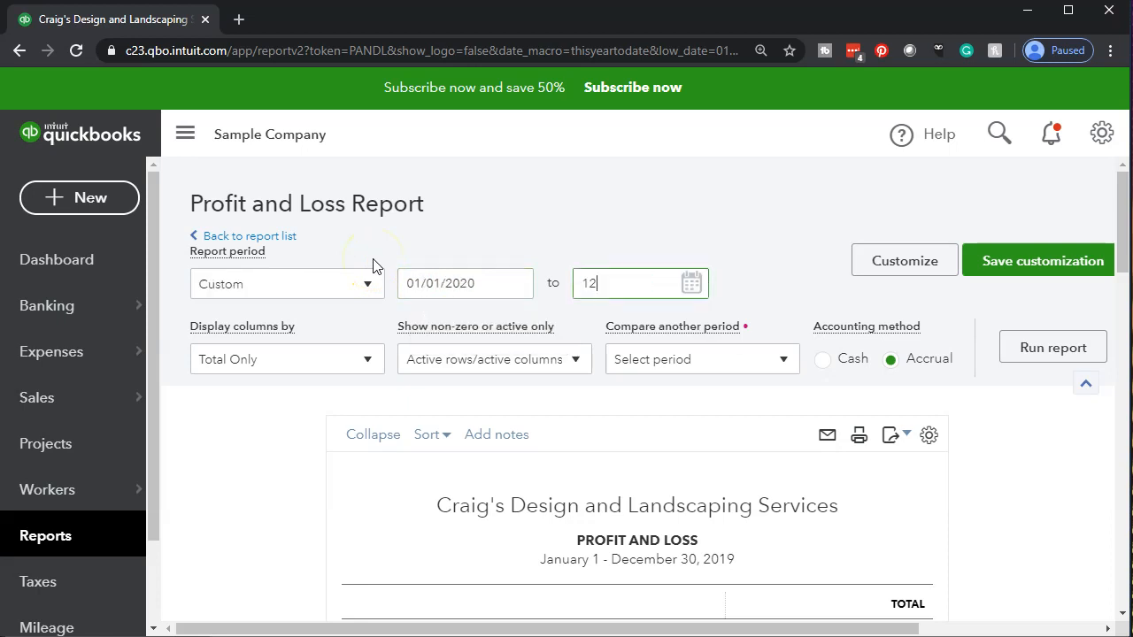
key("Tab")
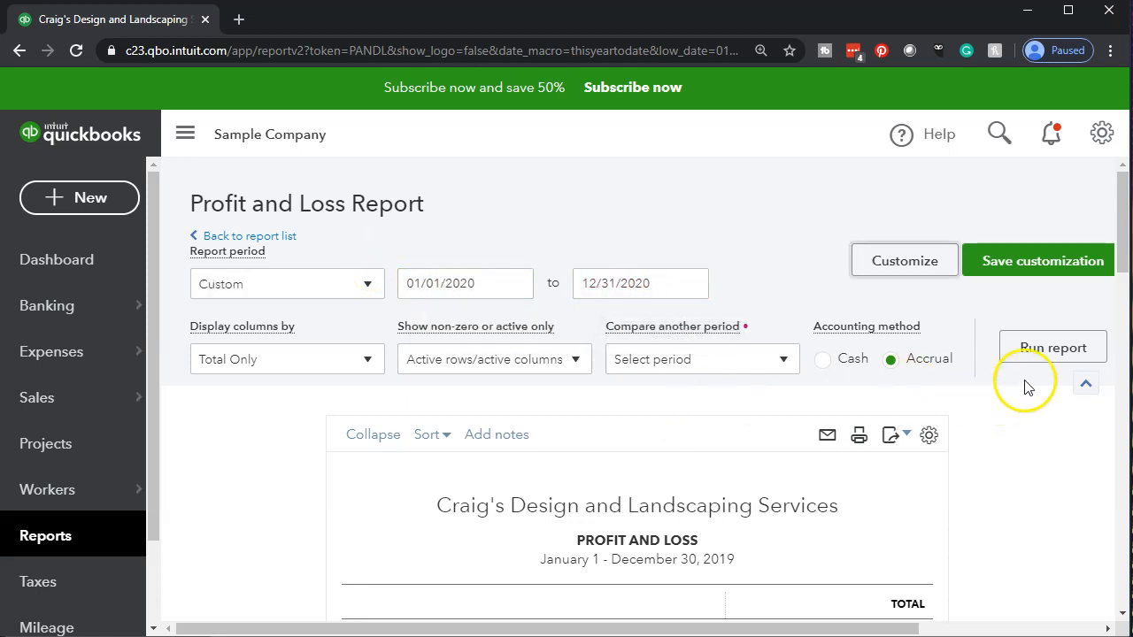
left_click(1042, 359)
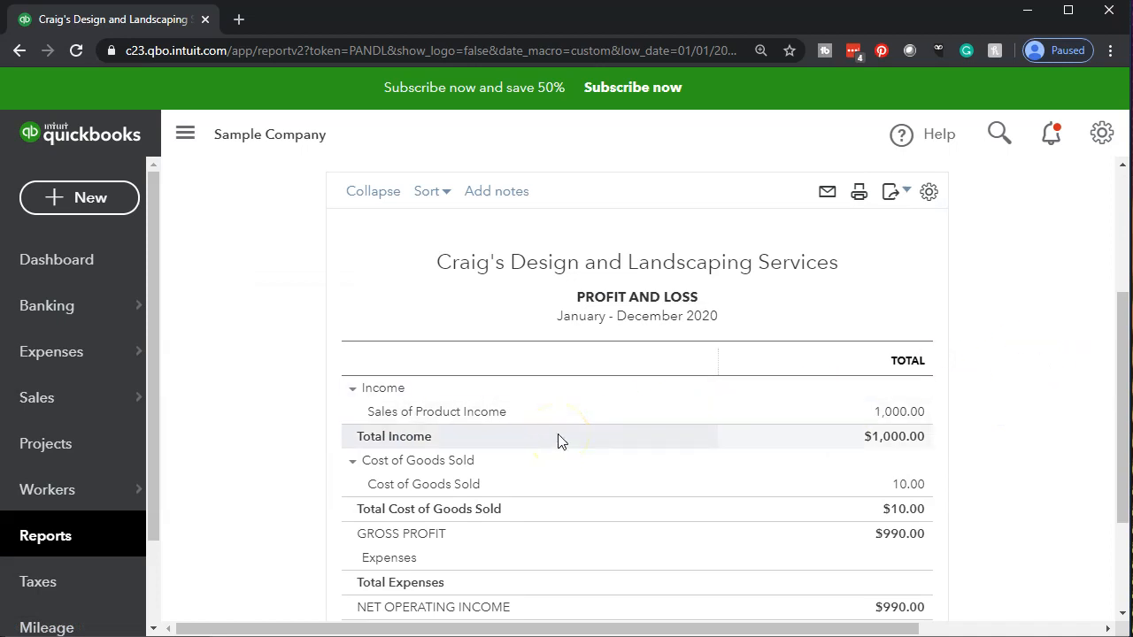
Duplicate the browser tab showing the Profit and Loss report and return to the original tab
right_click(150, 23)
left_click(174, 78)
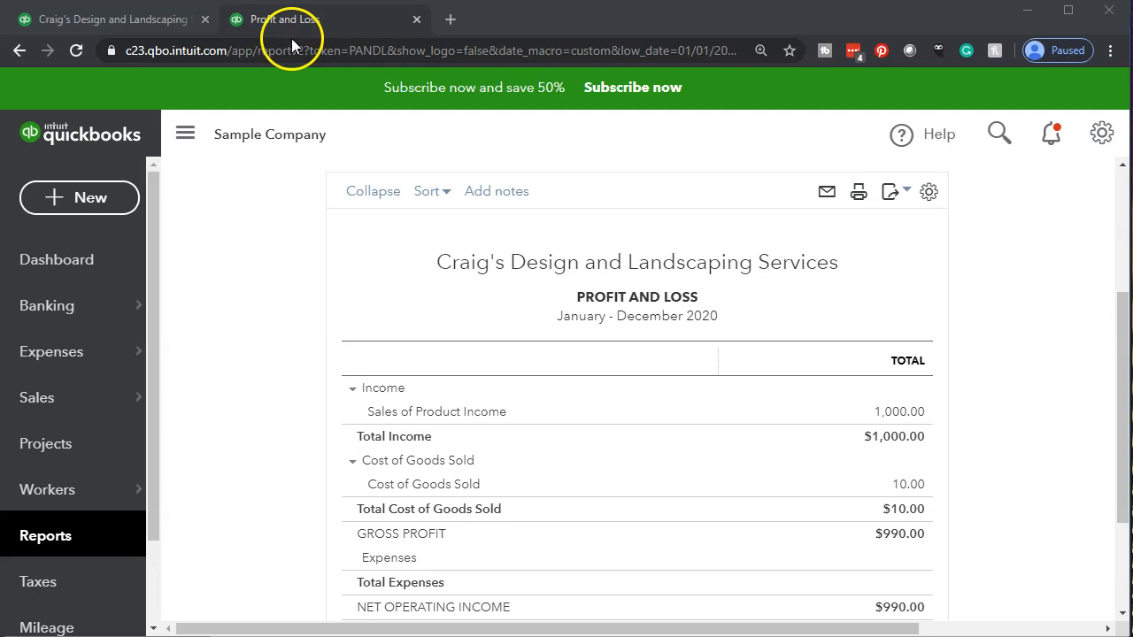
left_click(138, 21)
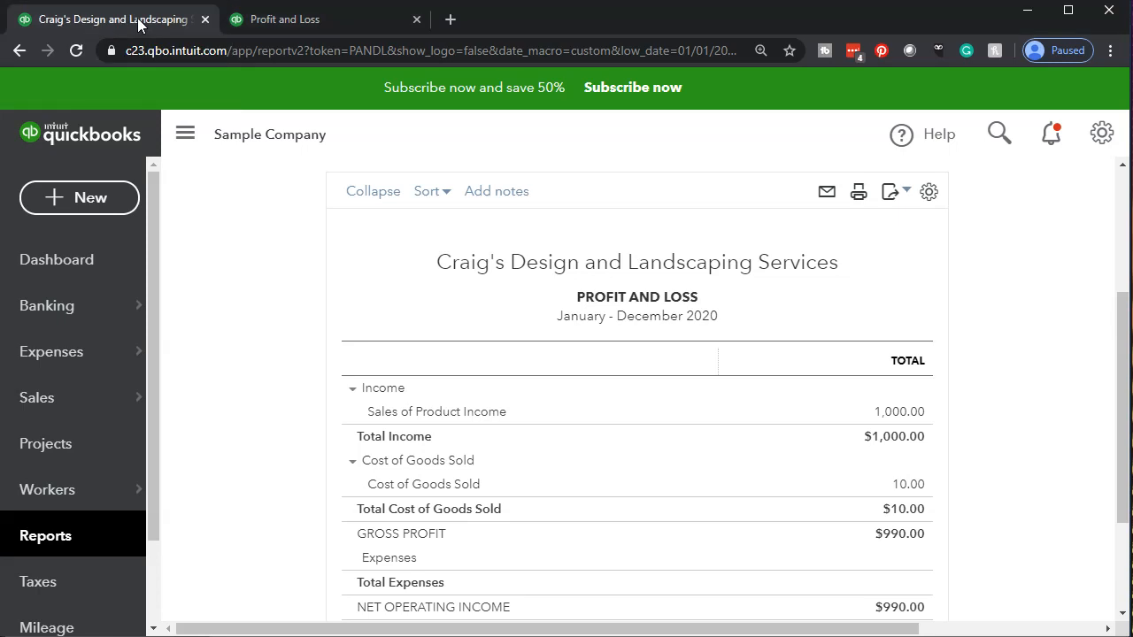
Open the Balance Sheet report from the favorites and run it for 01/01/2020 through 12/31/2020
left_click(68, 540)
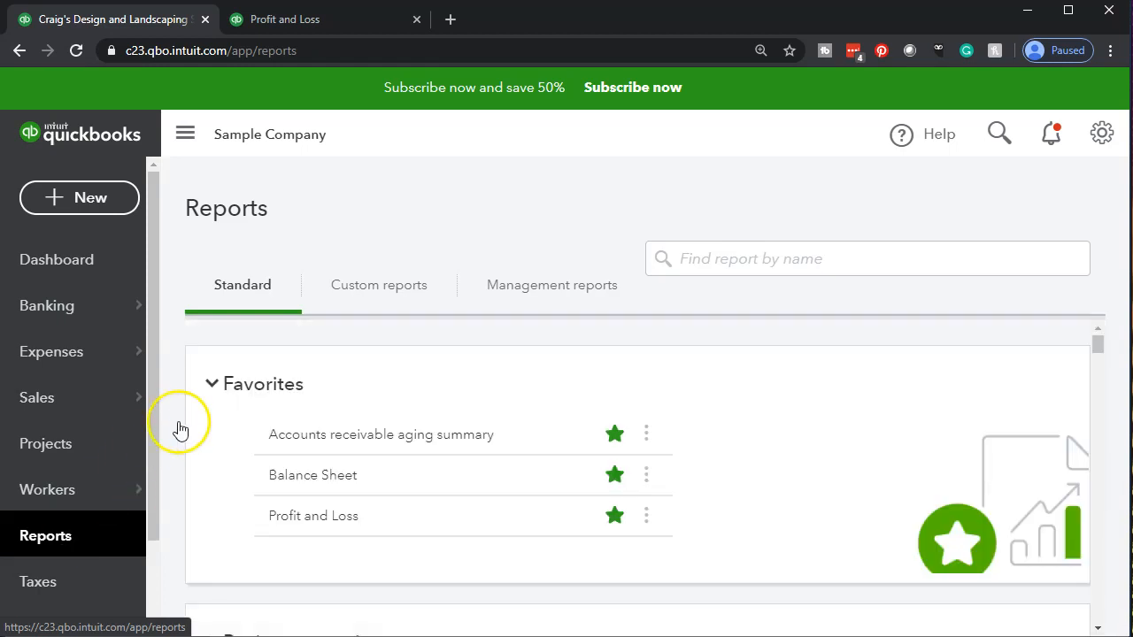
left_click(282, 482)
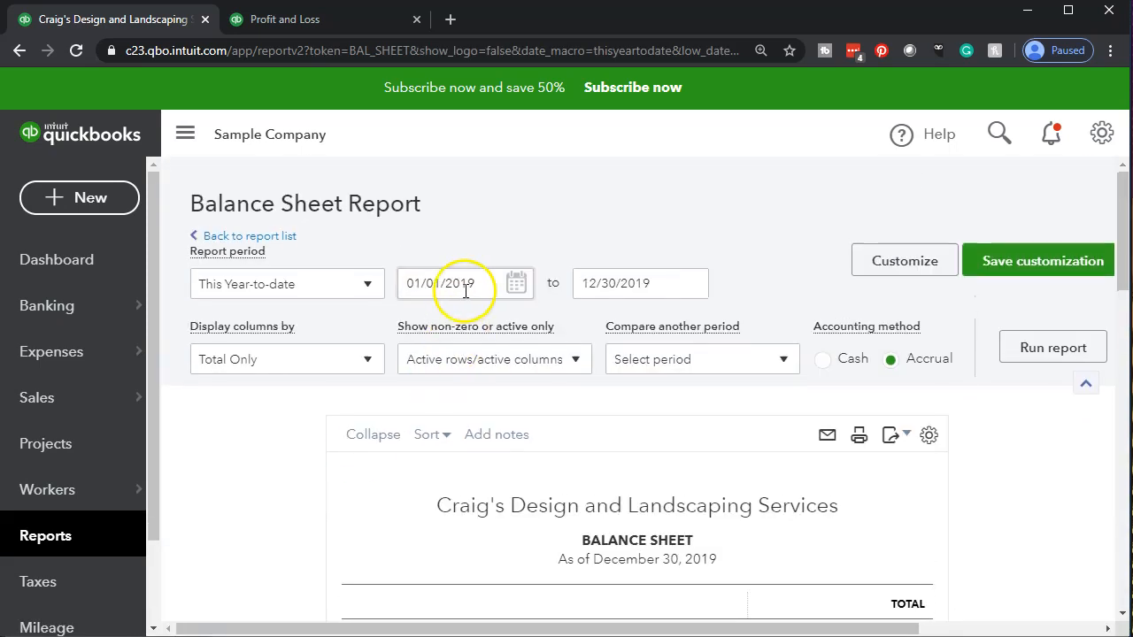
left_click(466, 291)
type("01/01/2020")
key("Tab")
type("12320")
key("BackSpace")
key("BackSpace")
type("12020")
key("Tab")
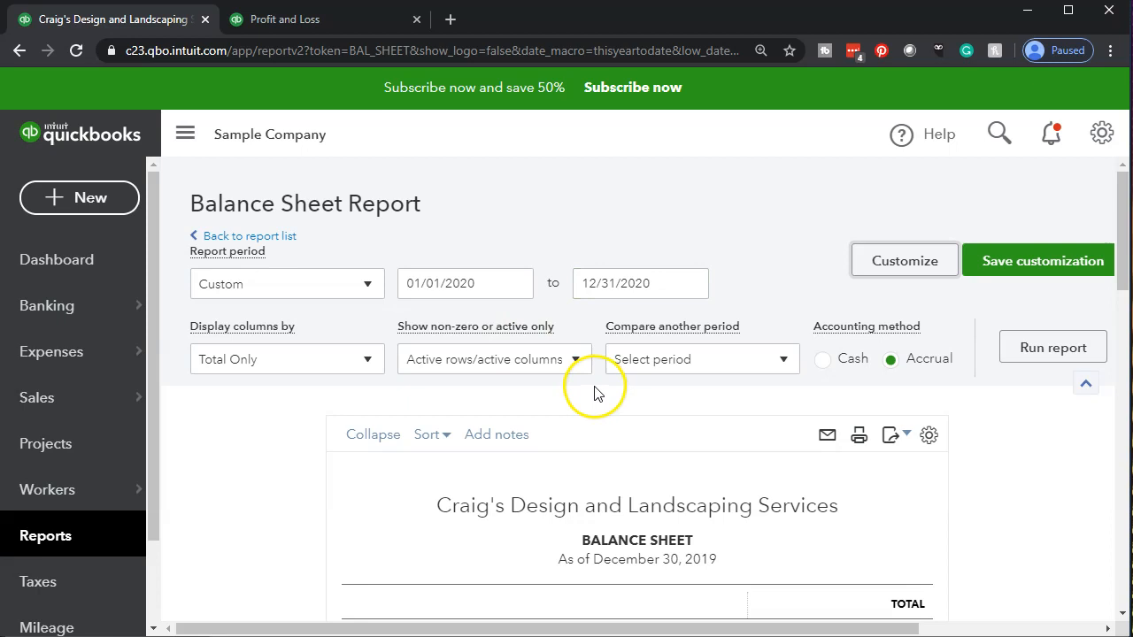
left_click(1019, 348)
Duplicate the browser tab showing the Balance Sheet report
scroll(1005, 366, "down", 3)
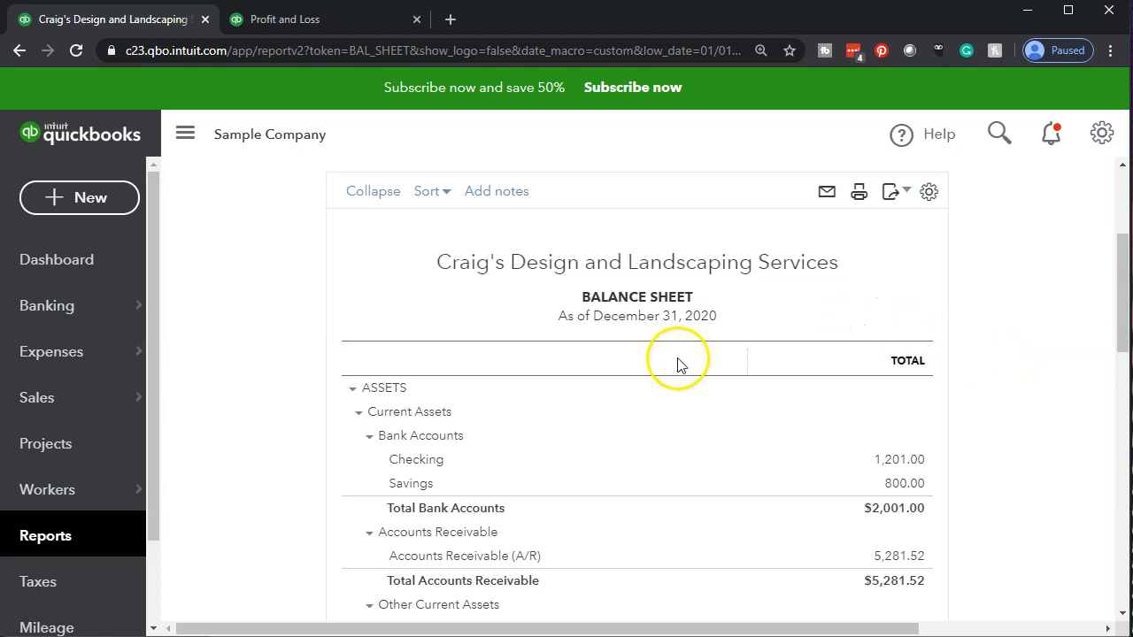
right_click(142, 21)
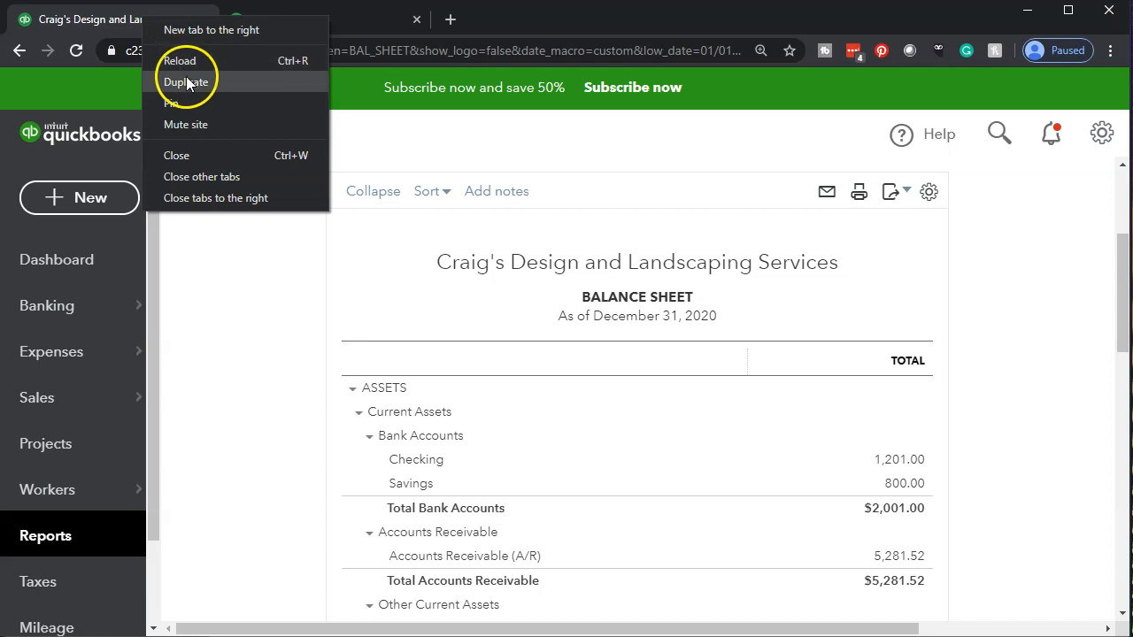
key("Escape")
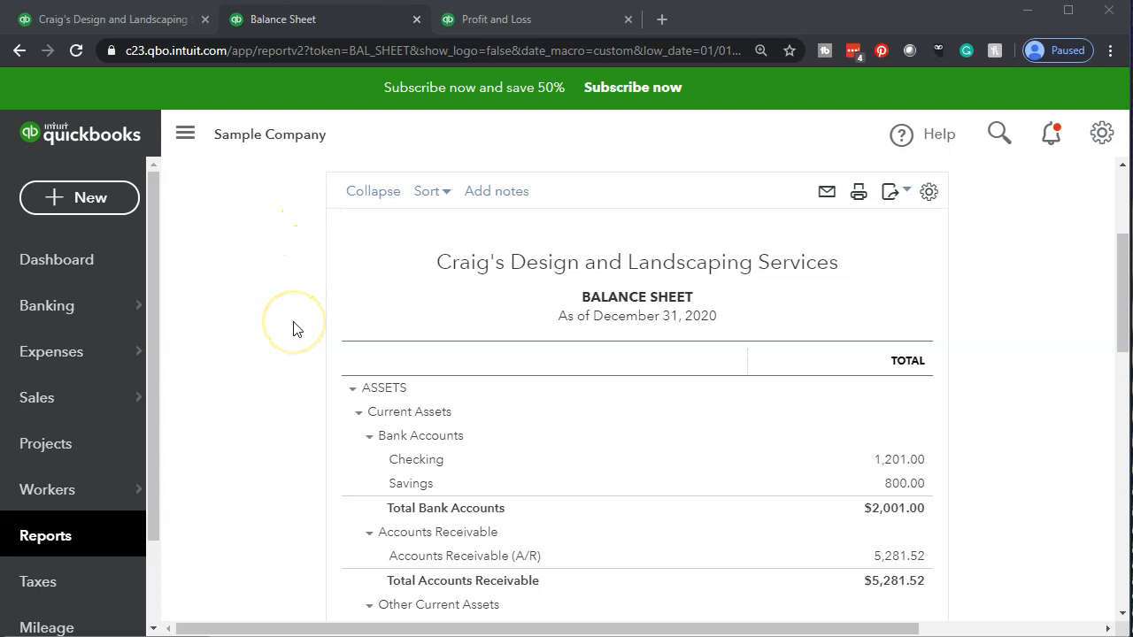
Open the transaction report behind the Undeposited Funds balance and examine its amount and balance columns
scroll(297, 330, "down", 3)
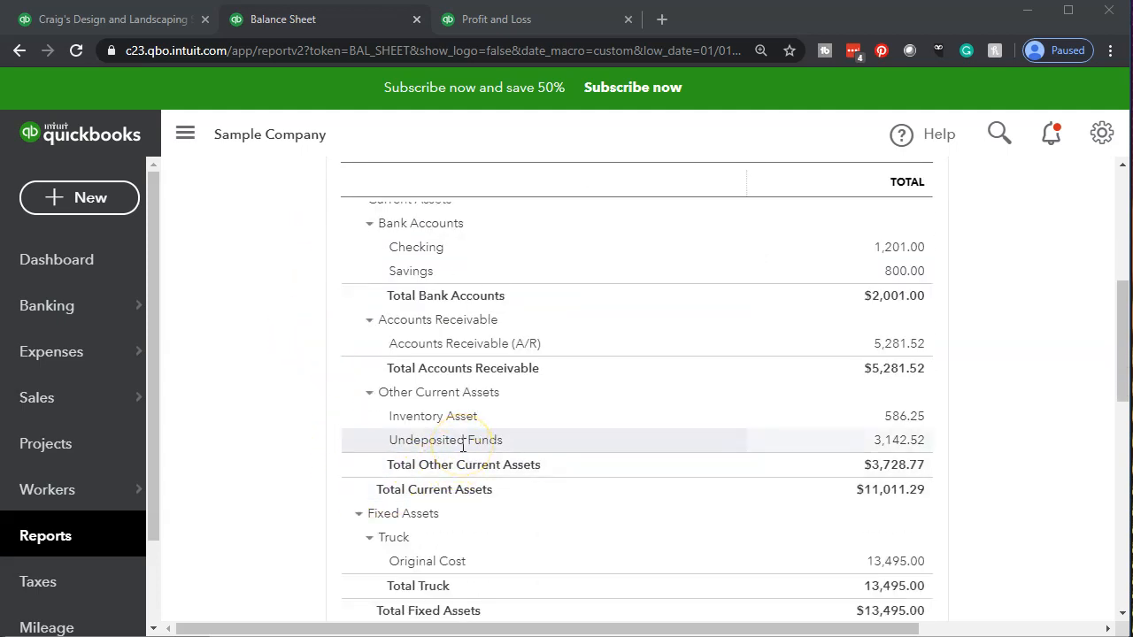
left_click(897, 442)
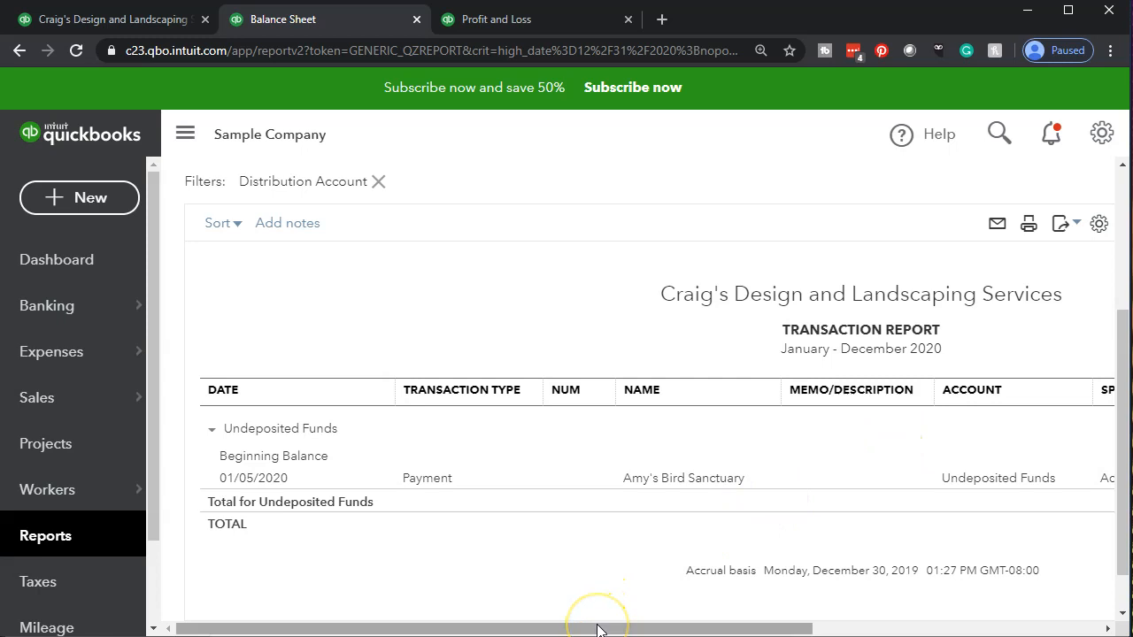
left_click_drag(597, 628, 876, 628)
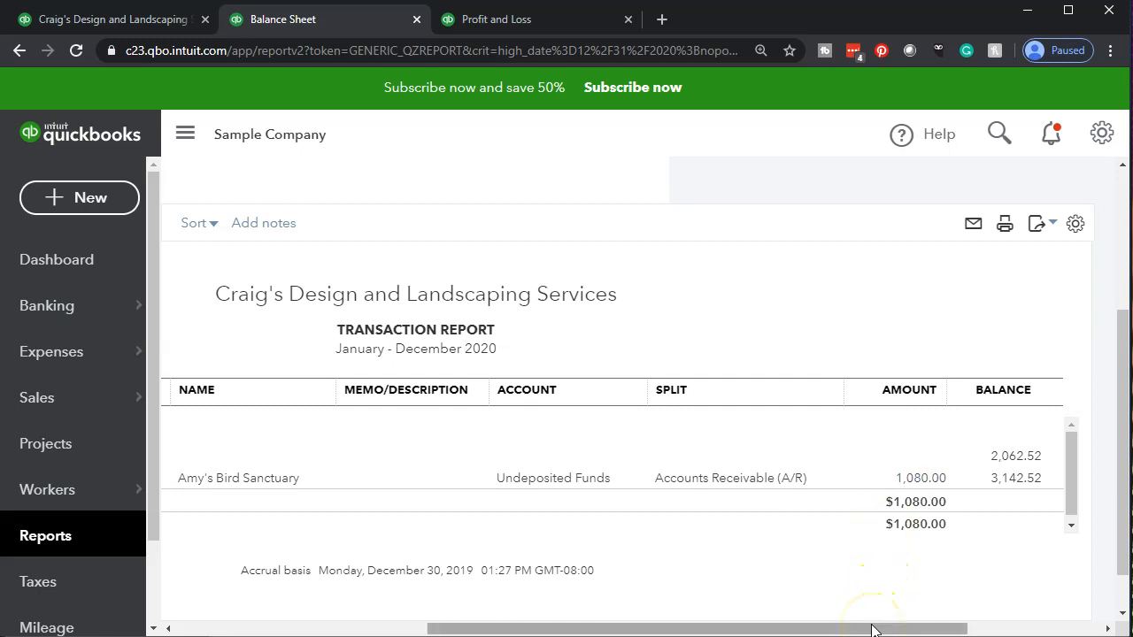
left_click_drag(872, 630, 392, 581)
Return to the Balance Sheet summary and review the current asset lines, including Undeposited Funds and Checking
scroll(332, 530, "up", 3)
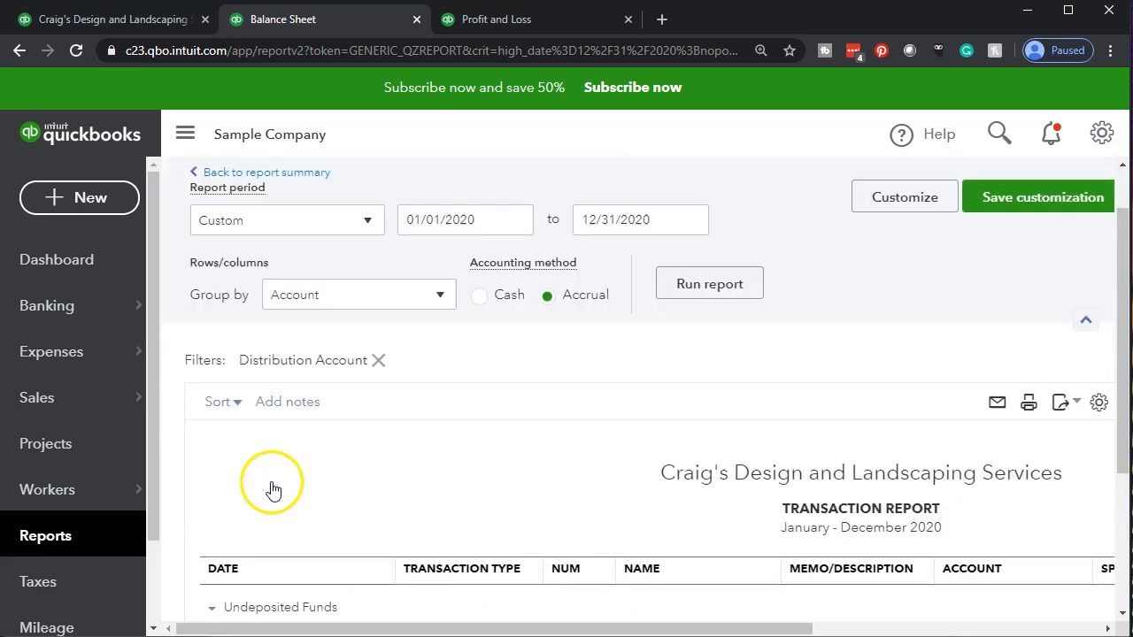
left_click(294, 239)
scroll(328, 379, "down", 5)
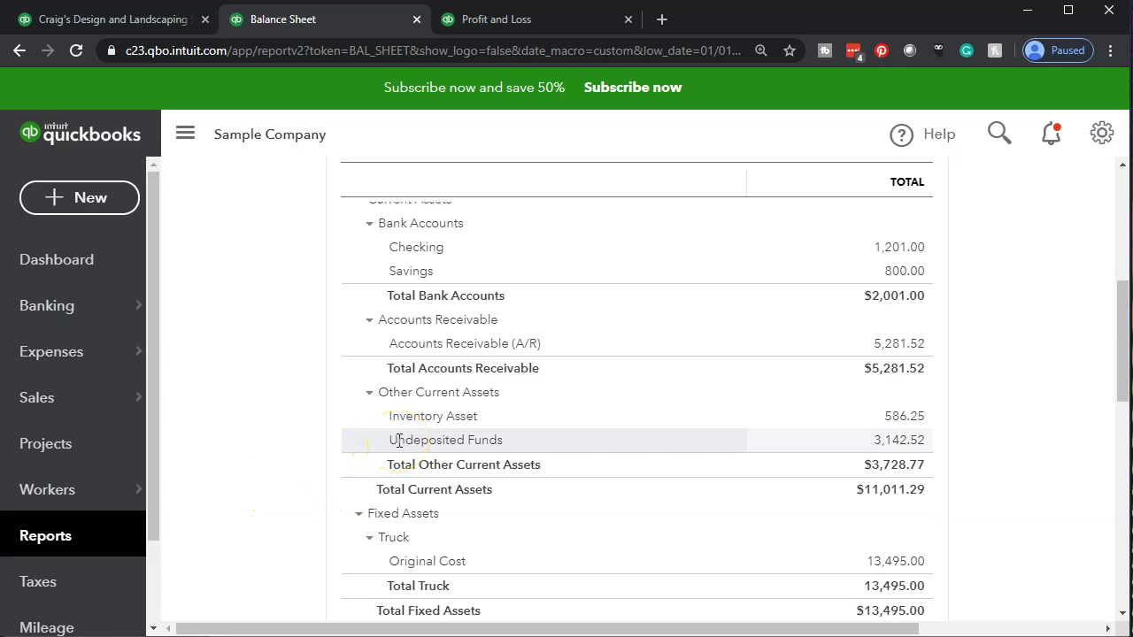
scroll(204, 412, "up", 3)
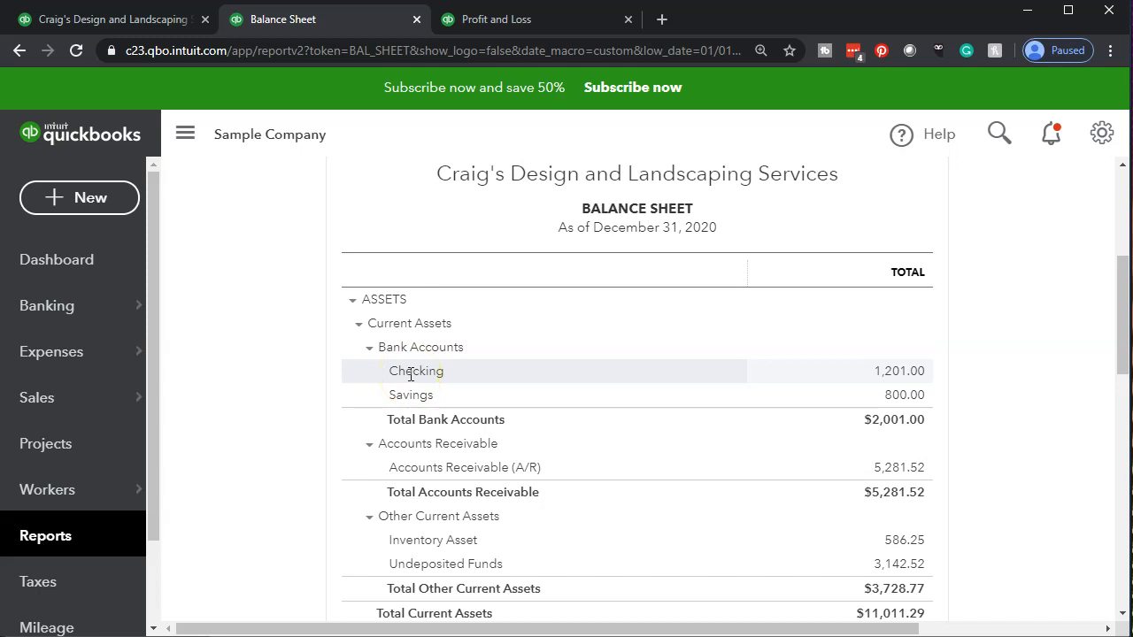
Start a new bank deposit
left_click(92, 198)
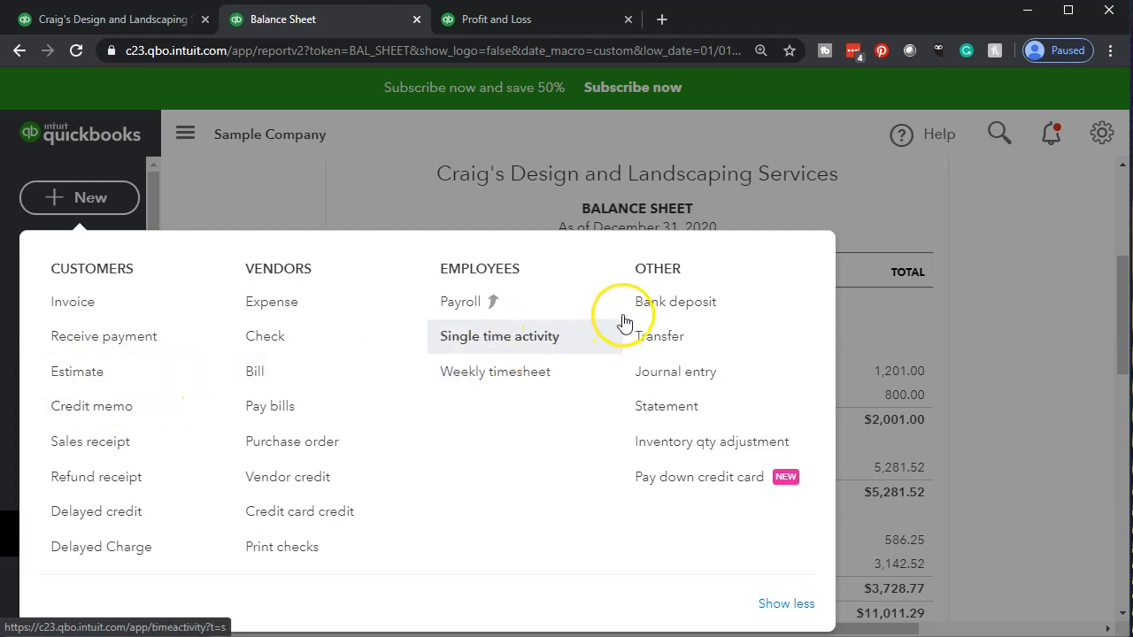
left_click(668, 307)
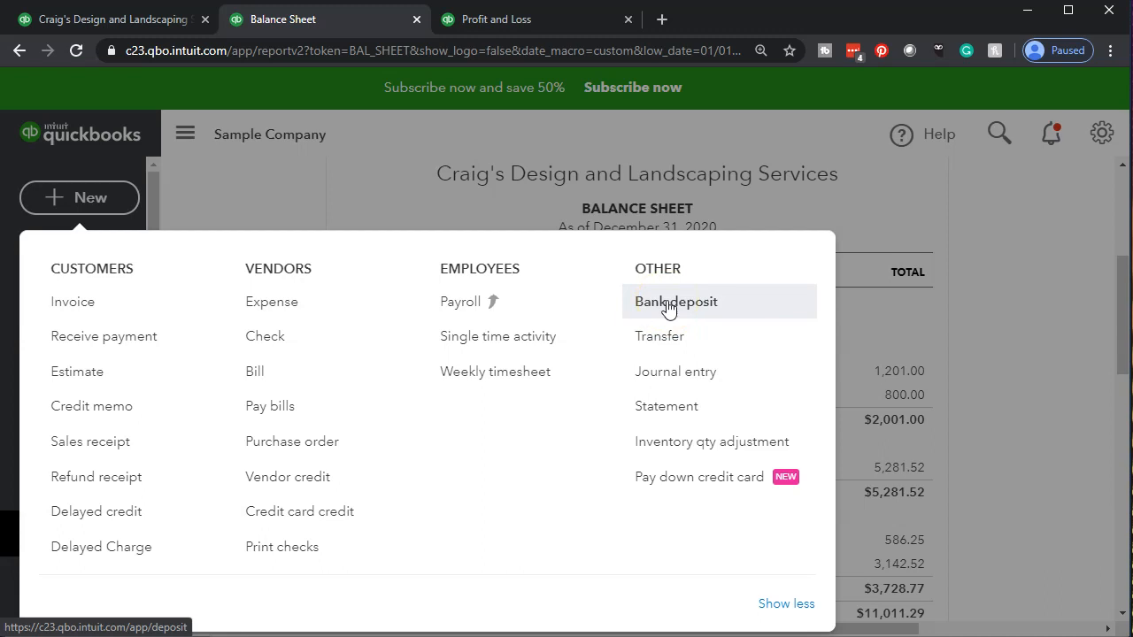
left_click(712, 302)
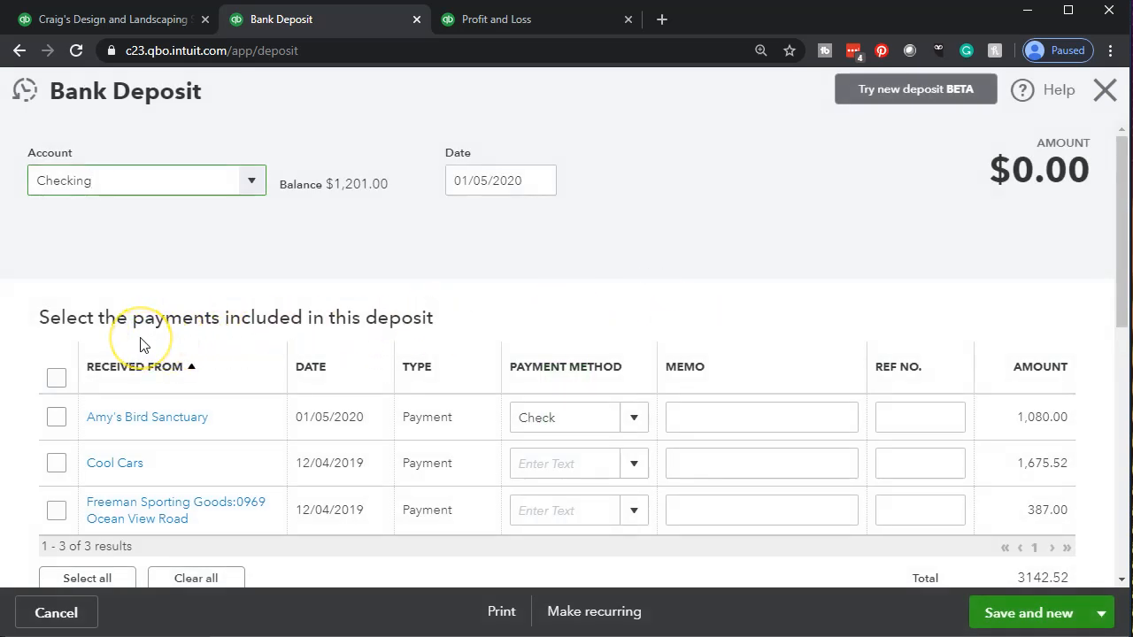
Set the bank deposit date to 01/08/2020
left_click(520, 182)
key("plus")
key("plus")
key("plus")
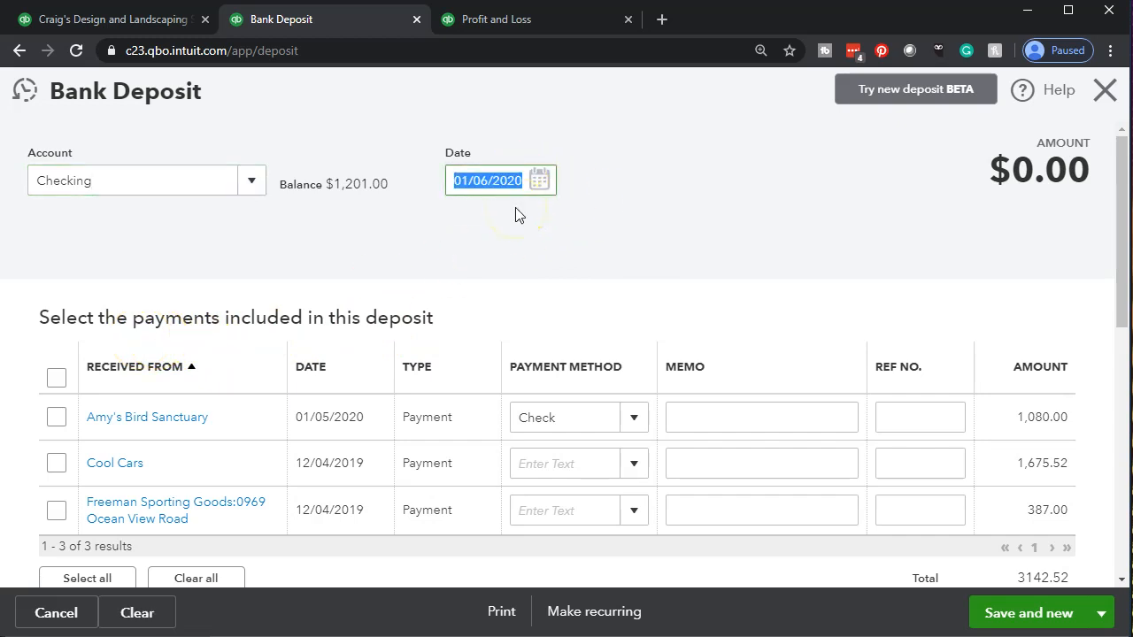
left_click(449, 246)
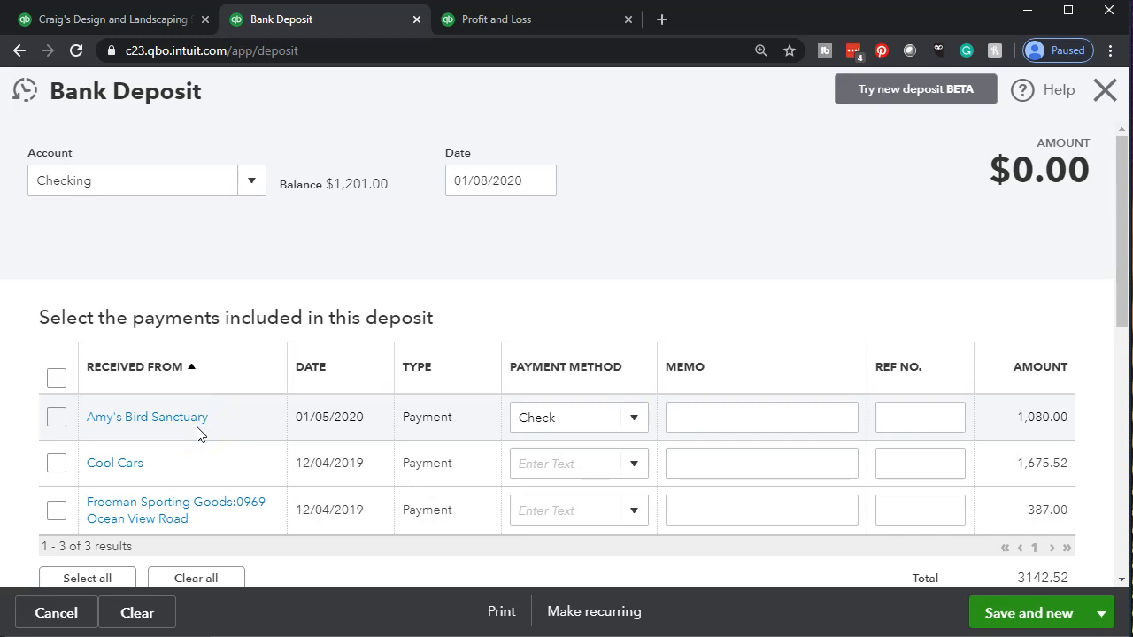
Include the Amy's Bird Sanctuary and Cool Cars payments in the deposit and bring the additional funds section into view
scroll(193, 429, "down", 1)
left_click(168, 409)
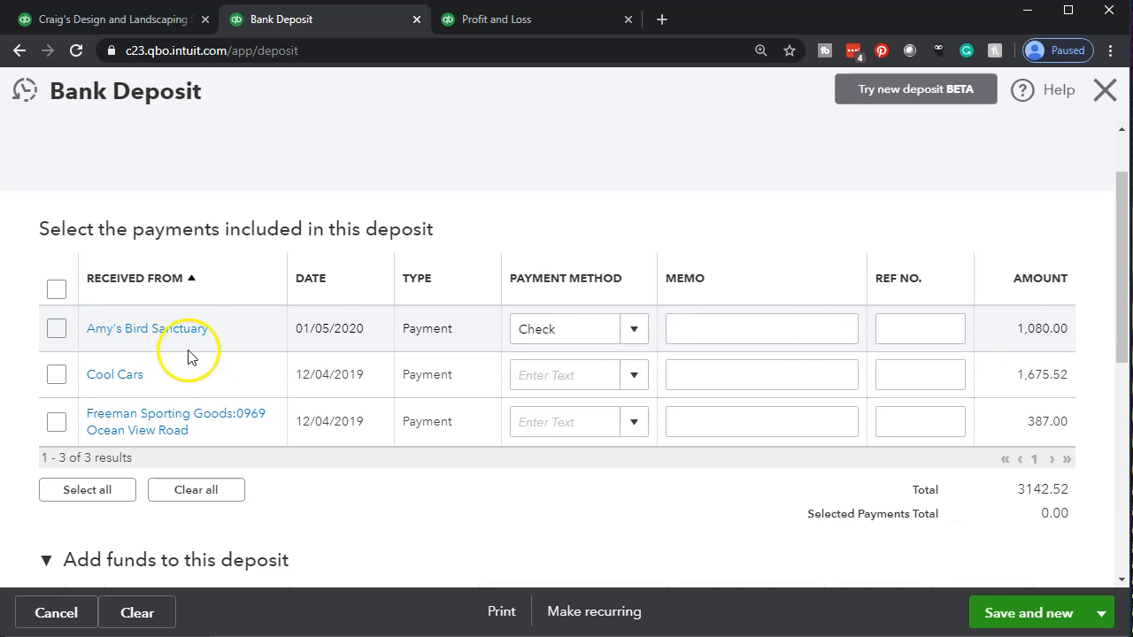
left_click(56, 328)
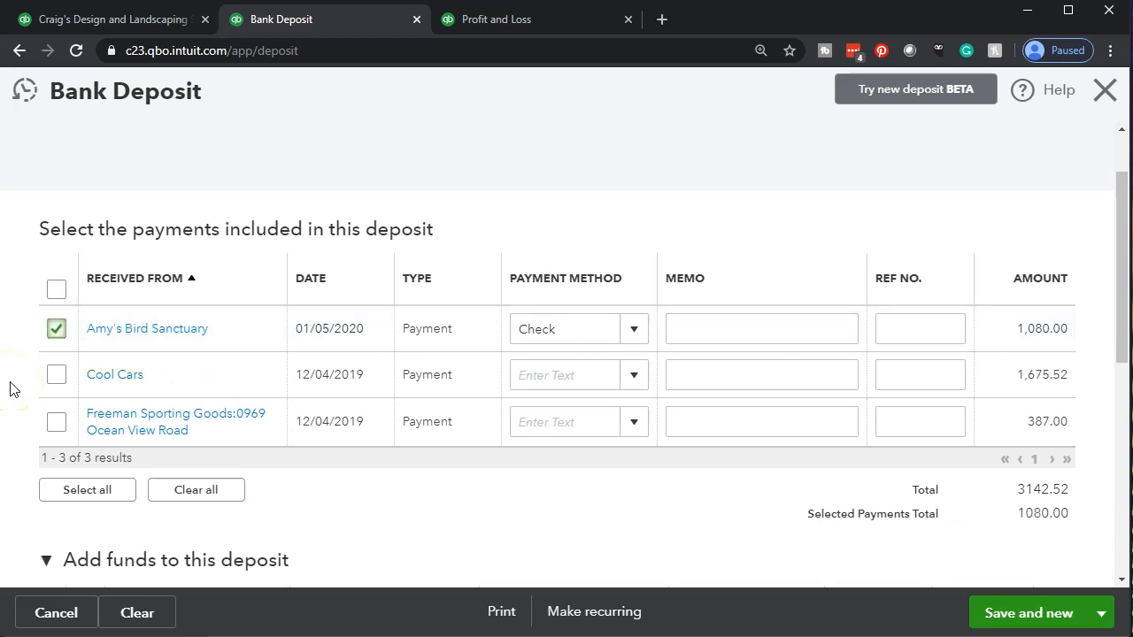
left_click(57, 376)
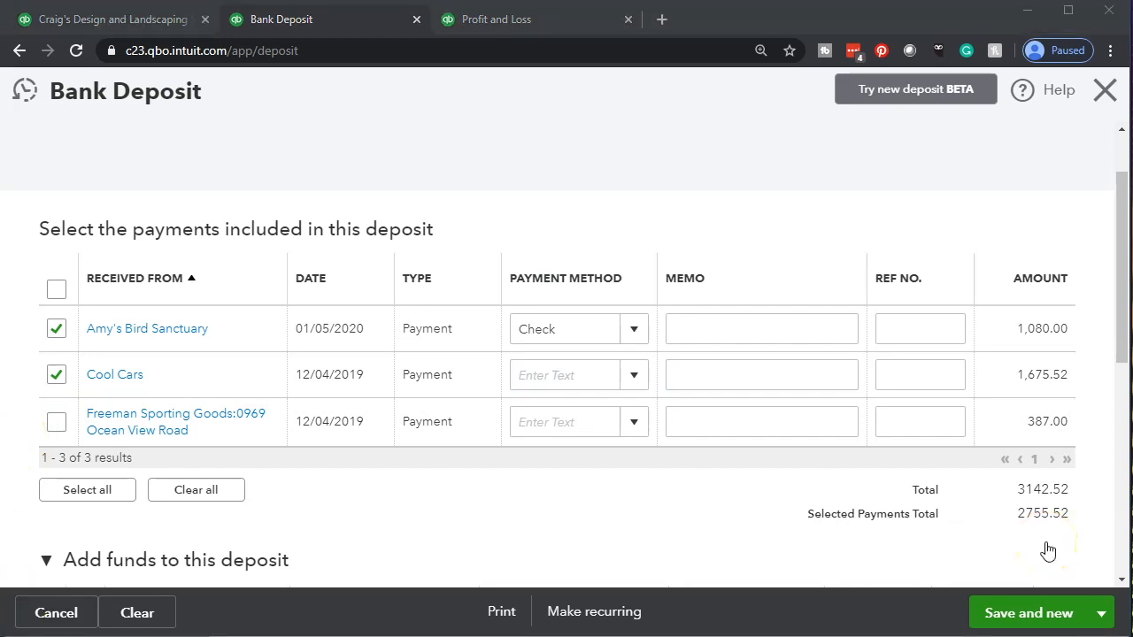
scroll(1047, 550, "down", 3)
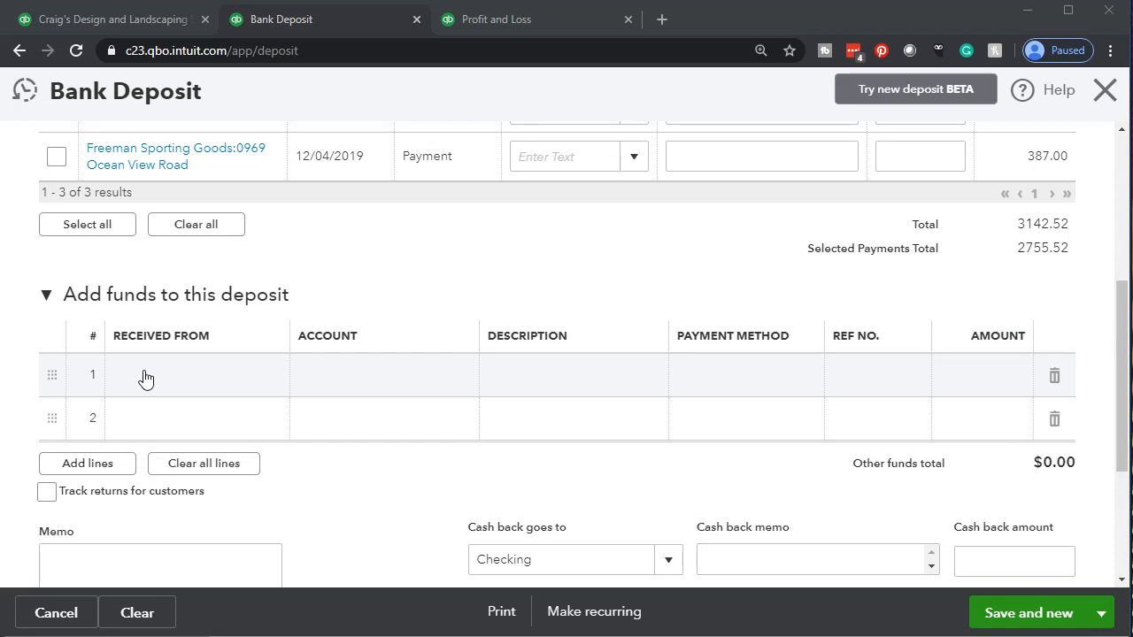
Review the deposit's additional funds section and the available deposit accounts, keeping Checking selected
scroll(145, 379, "down", 1)
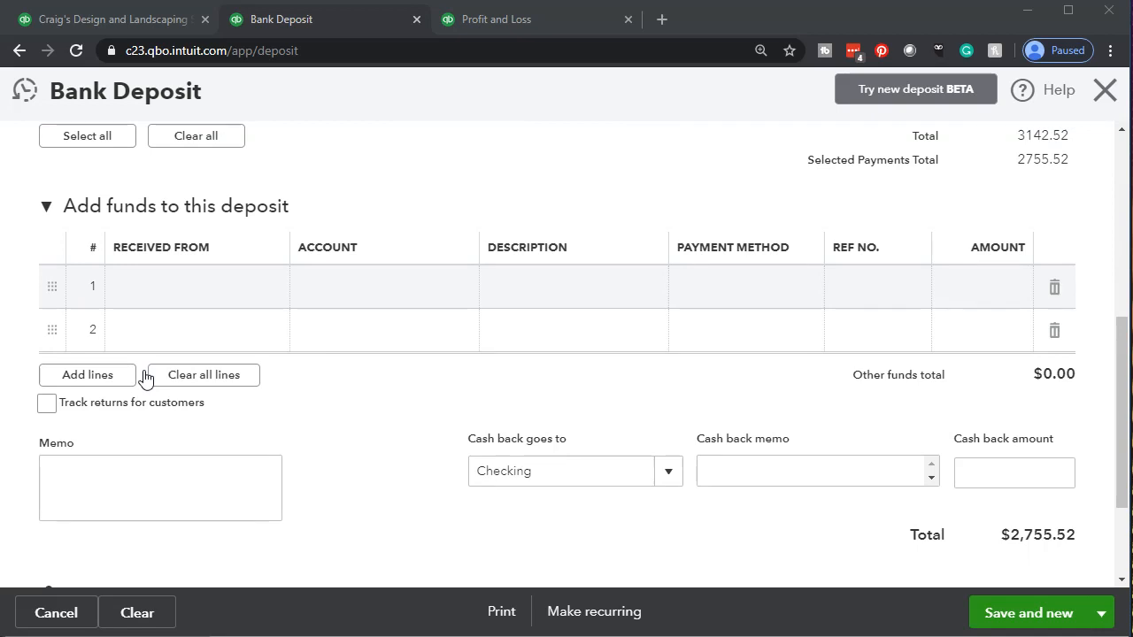
scroll(145, 378, "up", 5)
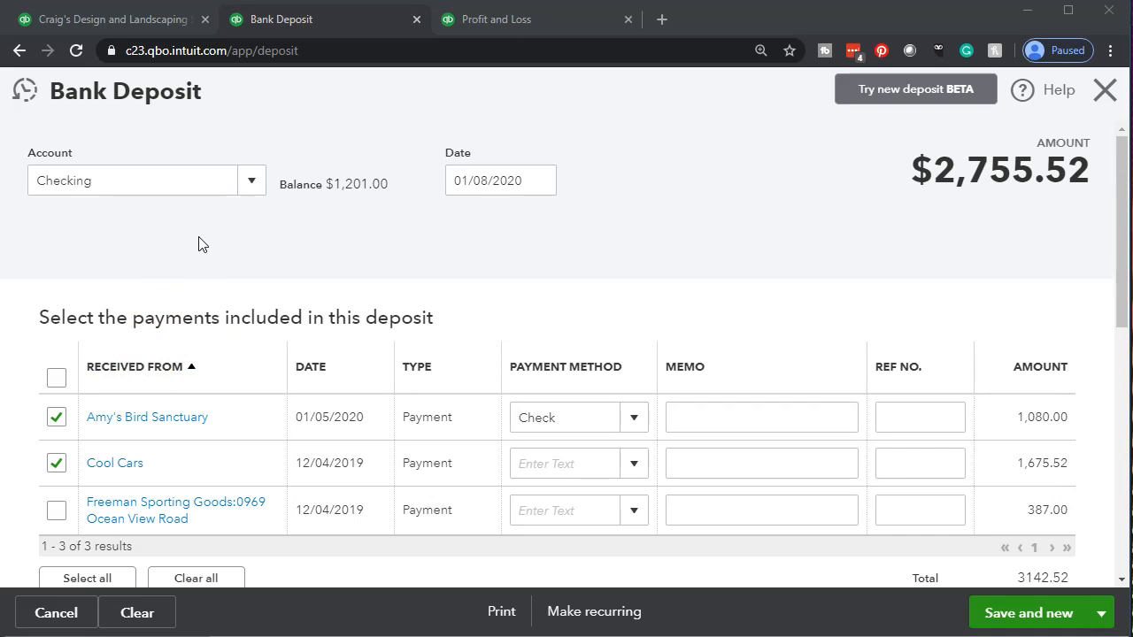
left_click(250, 189)
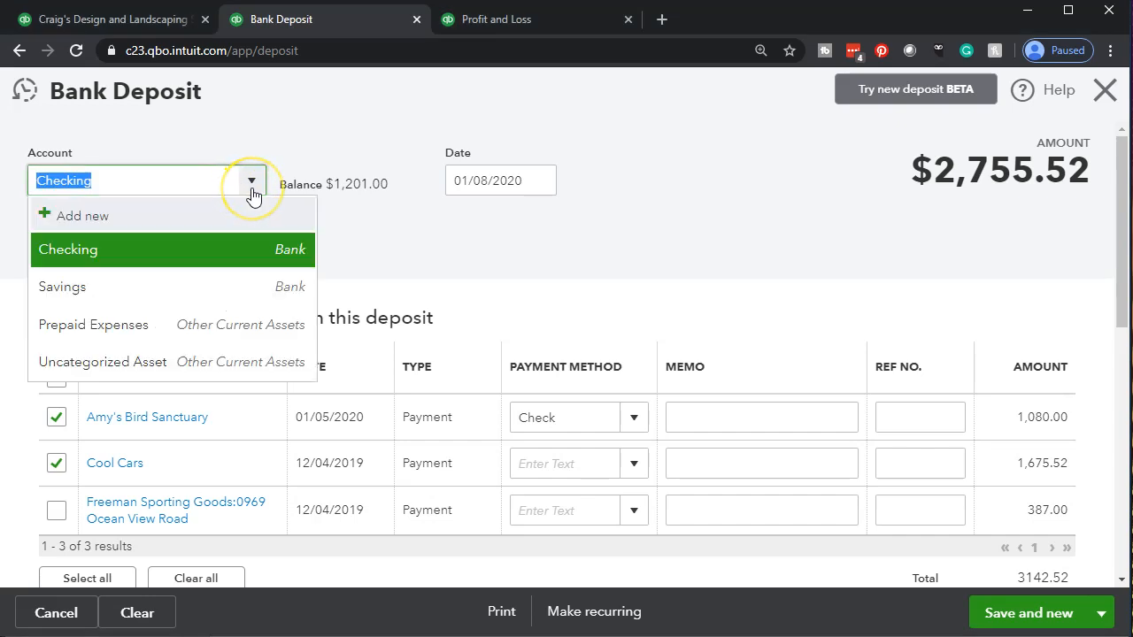
left_click(252, 193)
left_click(225, 264)
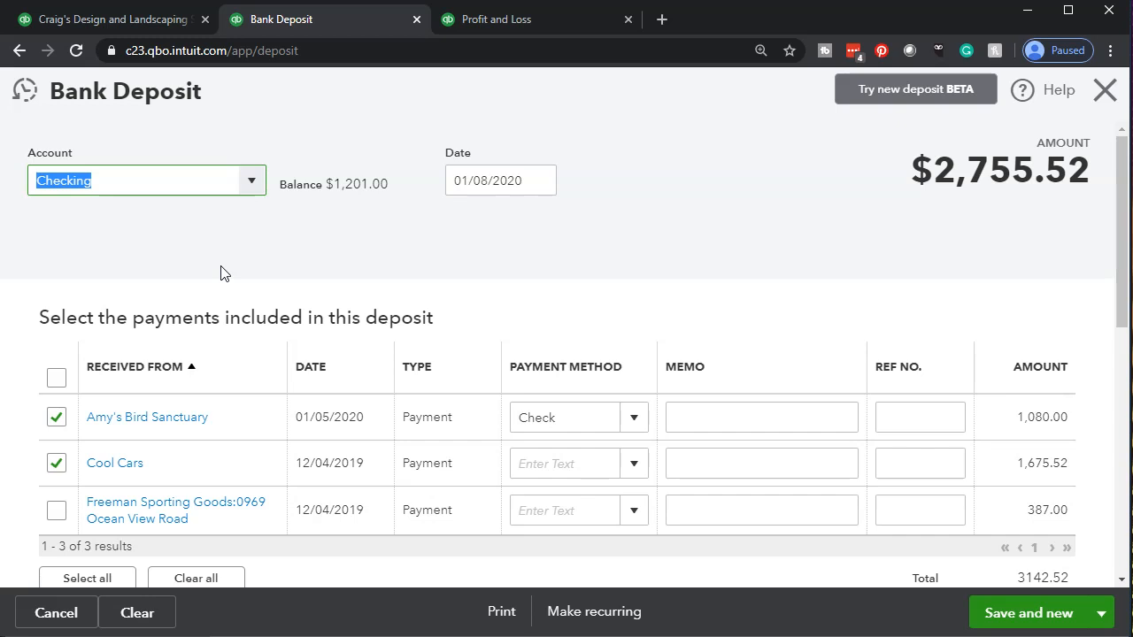
Save and close the bank deposit
scroll(499, 286, "down", 1)
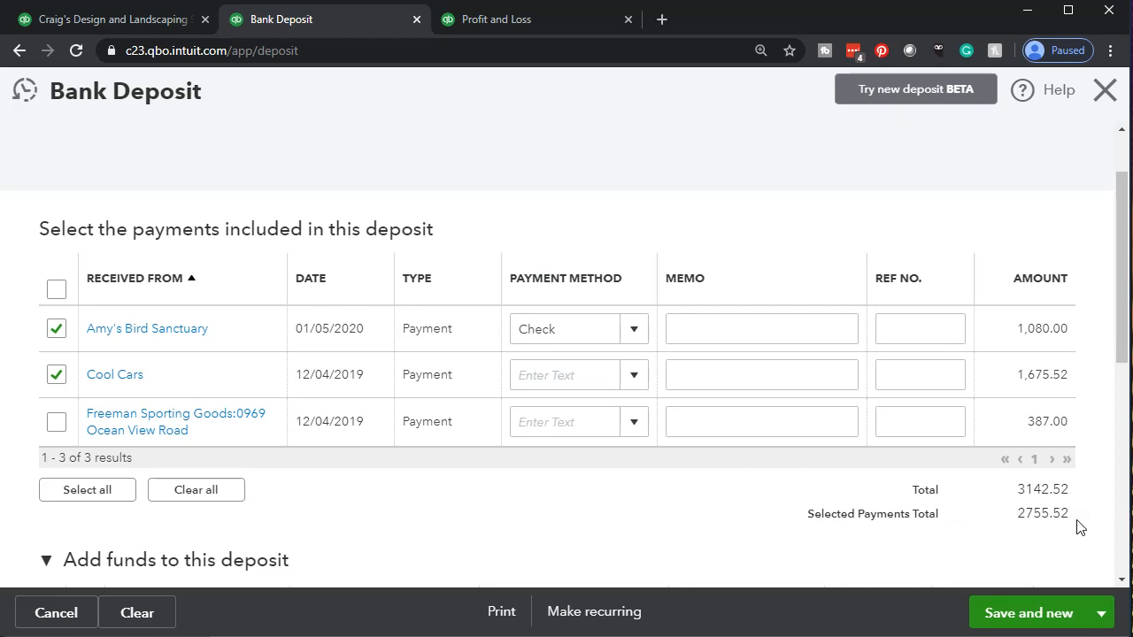
left_click(1100, 624)
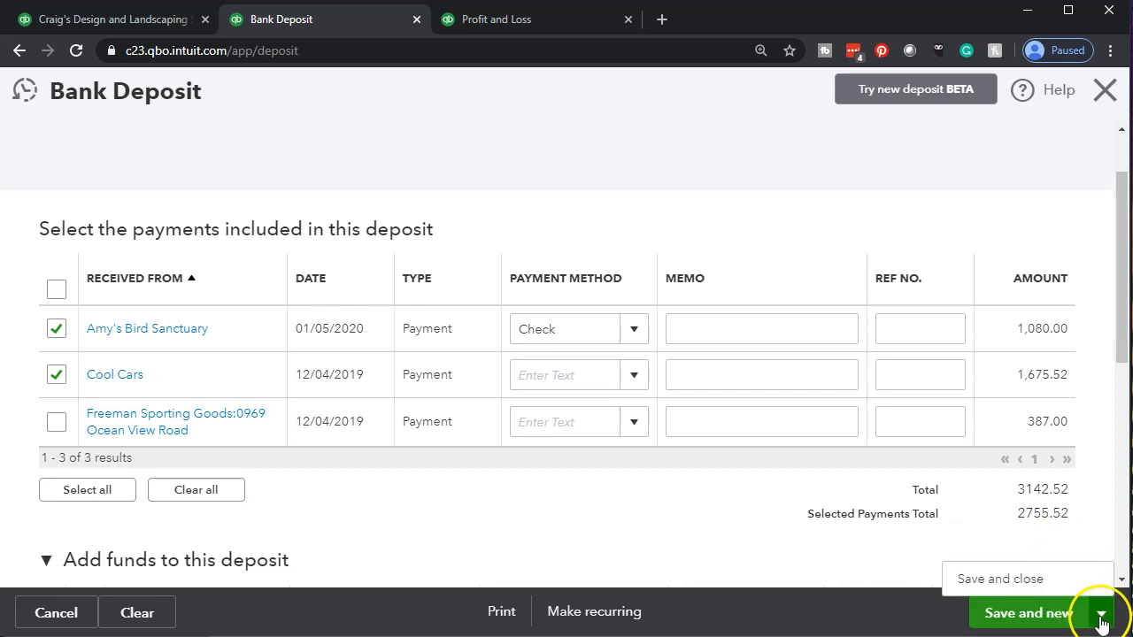
left_click(1000, 578)
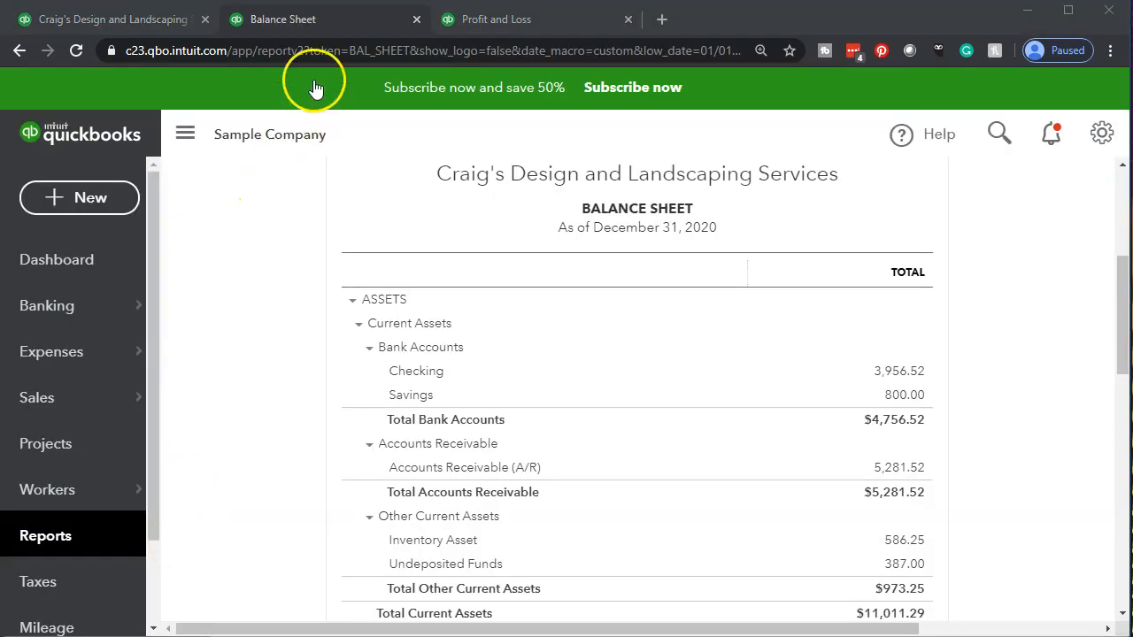
Open the Checking transaction detail from the Balance Sheet, inspect the 01/08/2020 deposit, and close it without changes
left_click(312, 17)
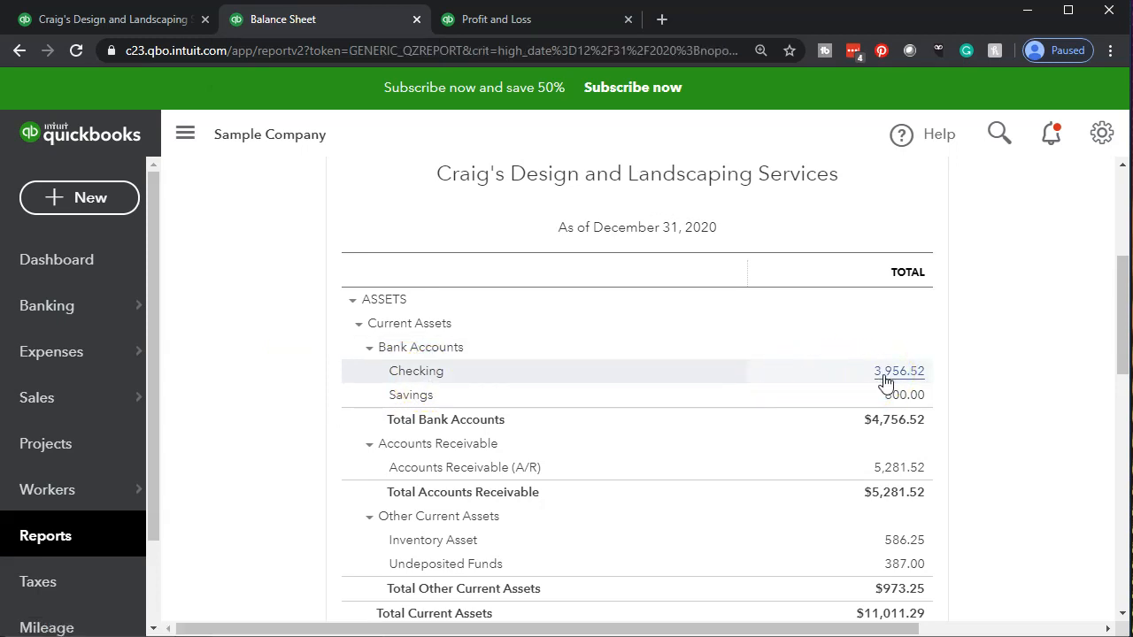
left_click(880, 404)
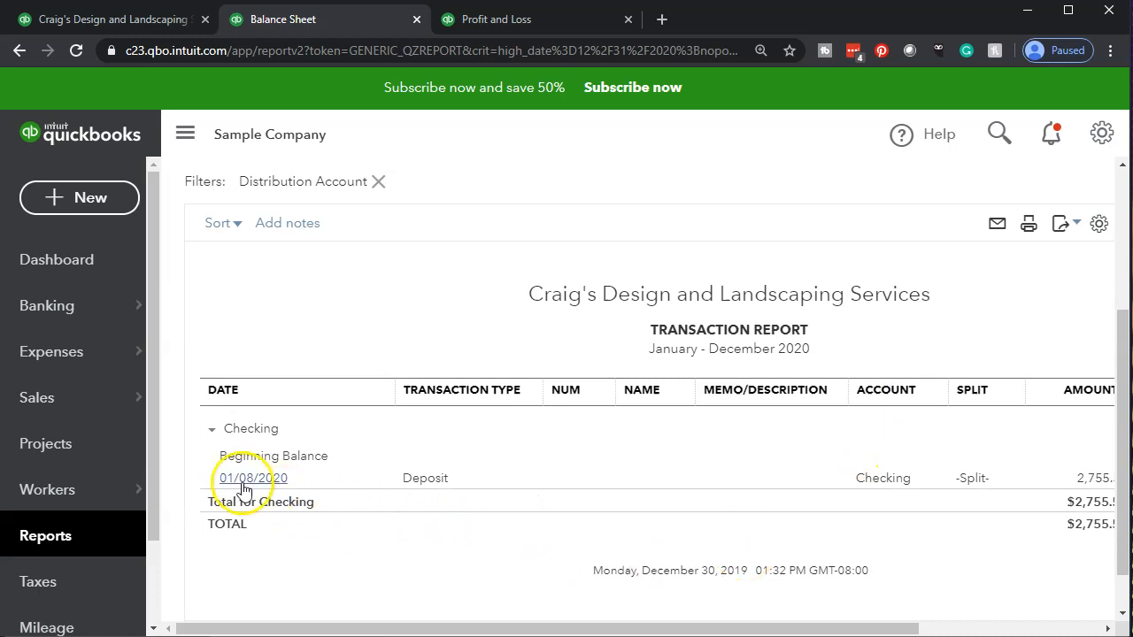
left_click_drag(587, 627, 788, 625)
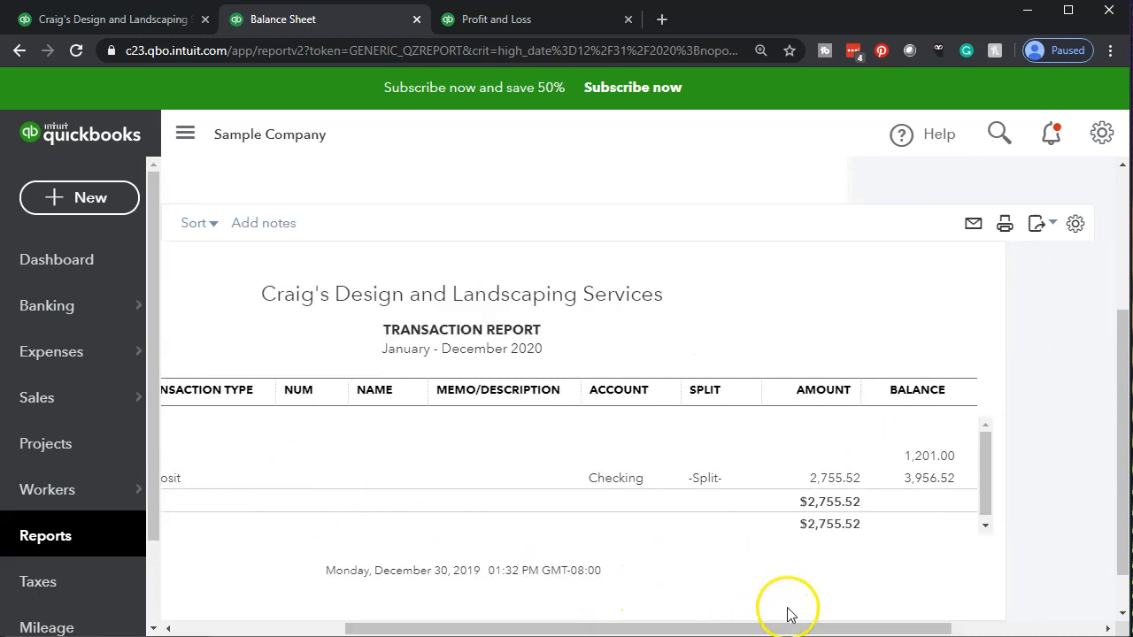
left_click(829, 482)
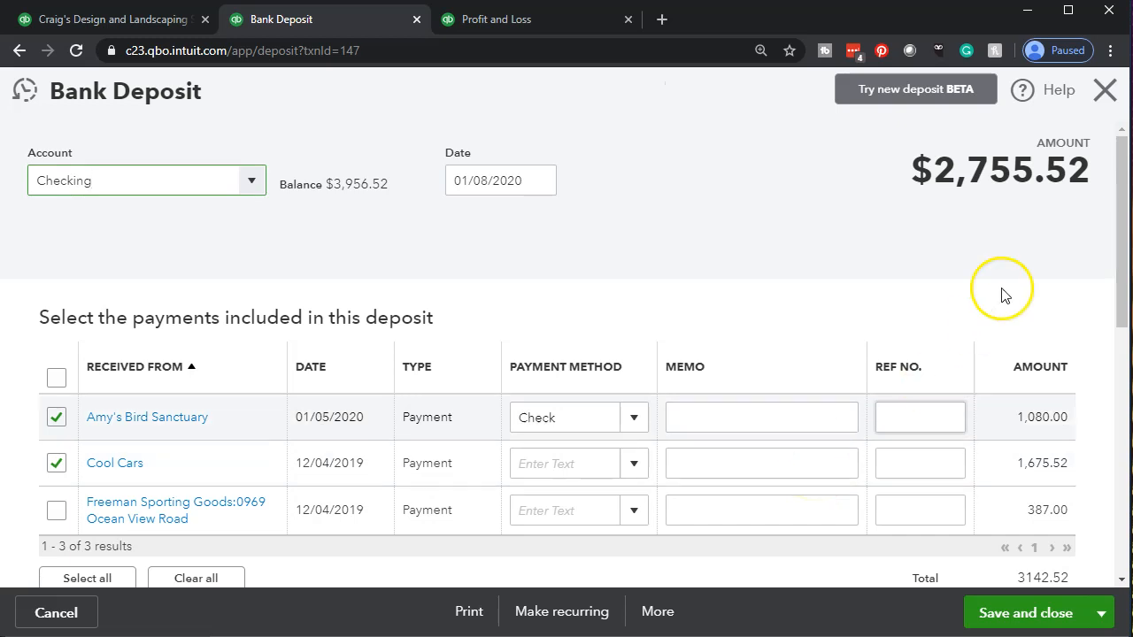
left_click(1104, 90)
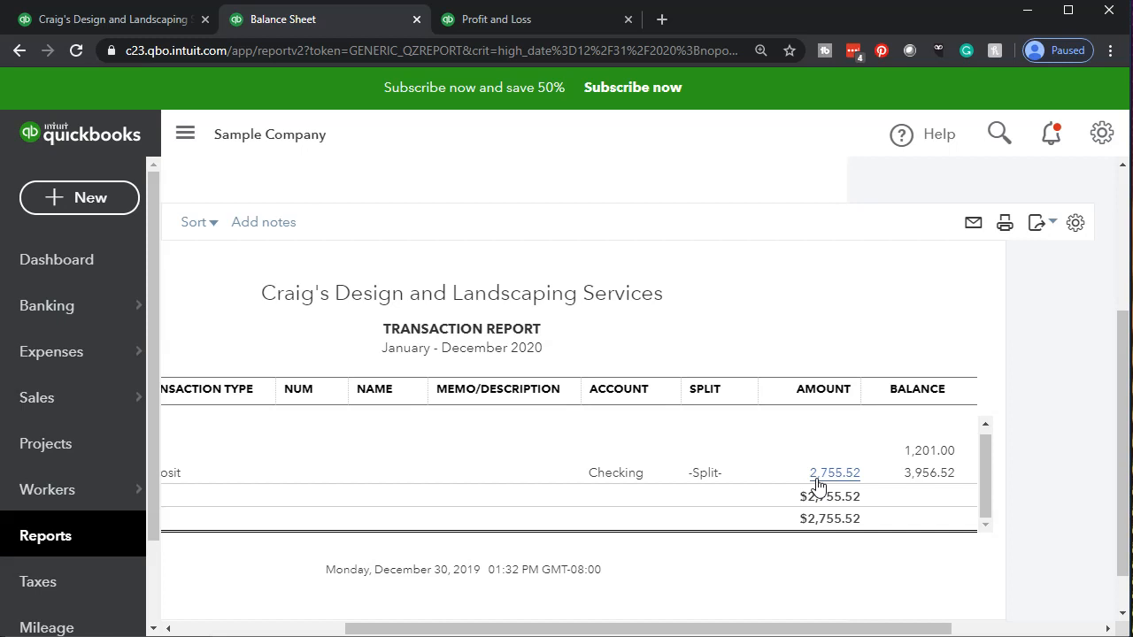
Return to the Balance Sheet summary and review the current asset lines down to Undeposited Funds
left_click_drag(804, 627, 447, 607)
scroll(430, 572, "up", 3)
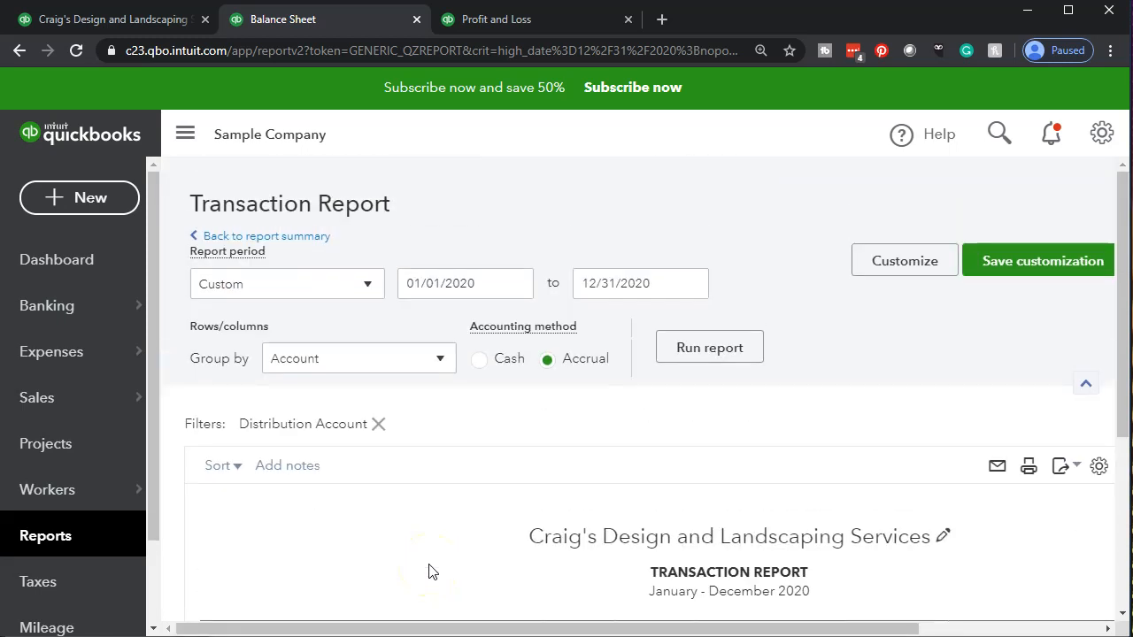
left_click(294, 244)
scroll(318, 358, "down", 3)
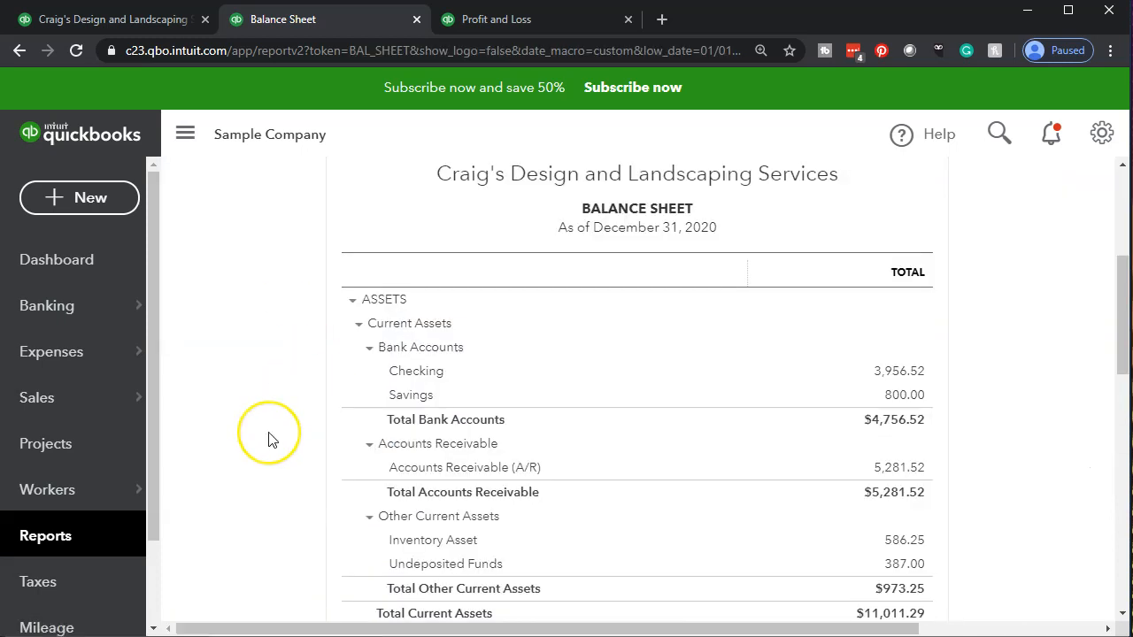
scroll(273, 447, "down", 2)
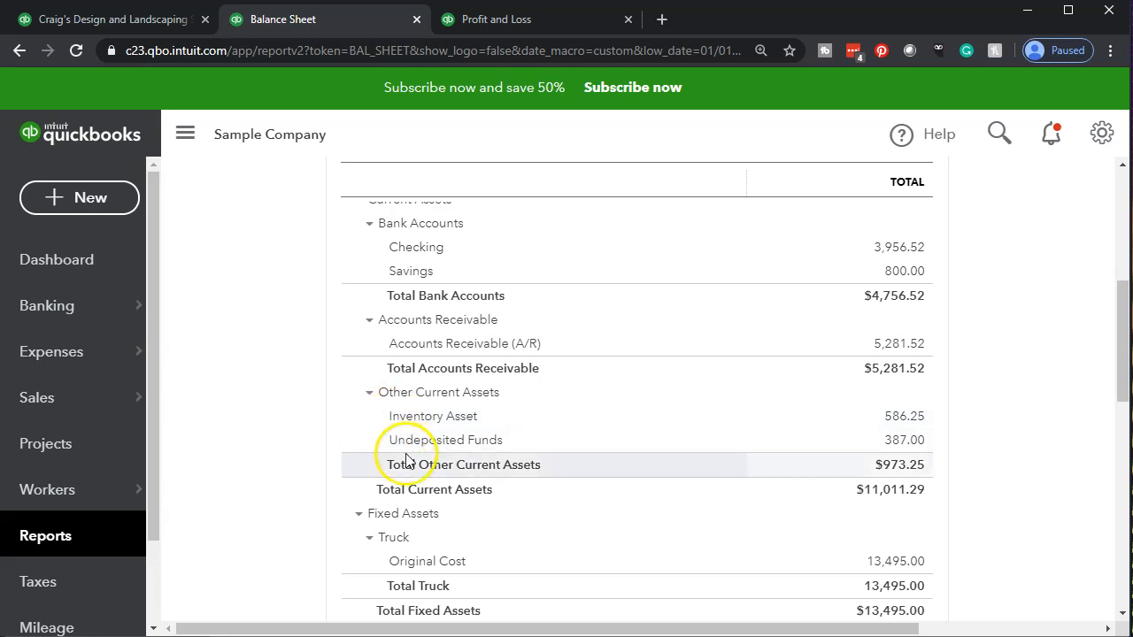
Open the Undeposited Funds transaction detail, inspect the deposit behind the -1,675.52 line, and close it without changes
left_click(894, 442)
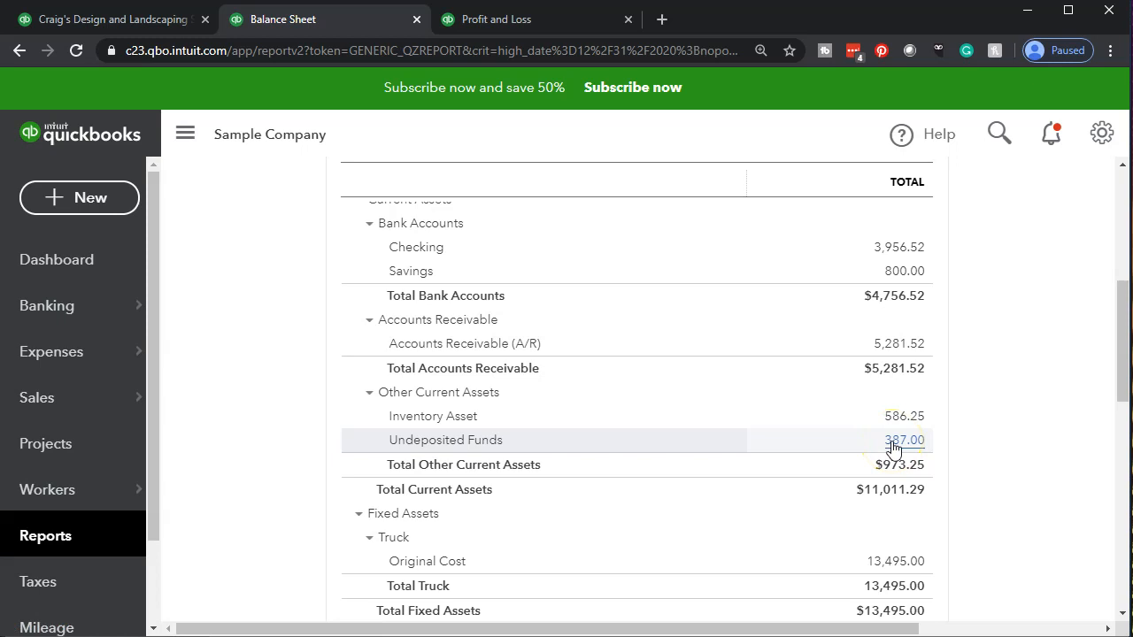
left_click_drag(553, 629, 791, 628)
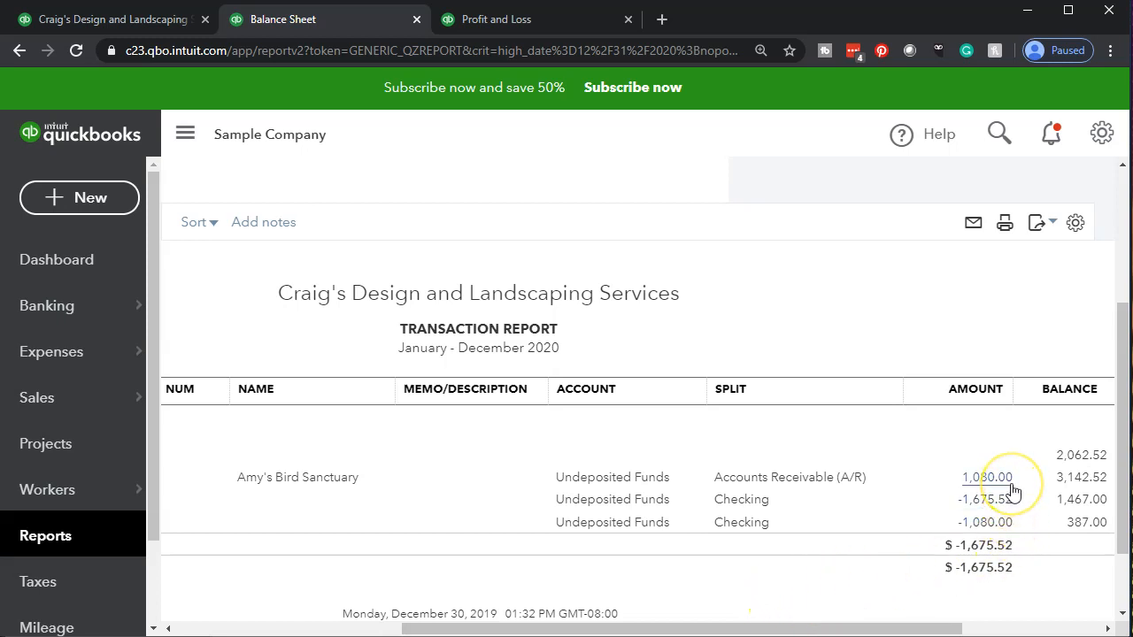
left_click(1008, 506)
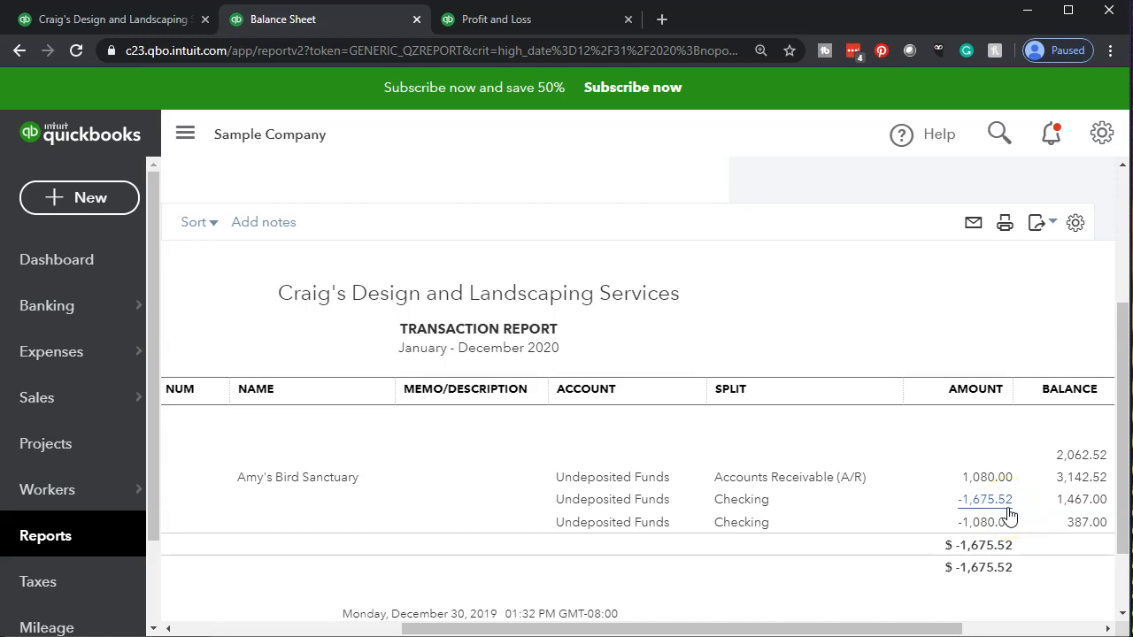
left_click(1008, 510)
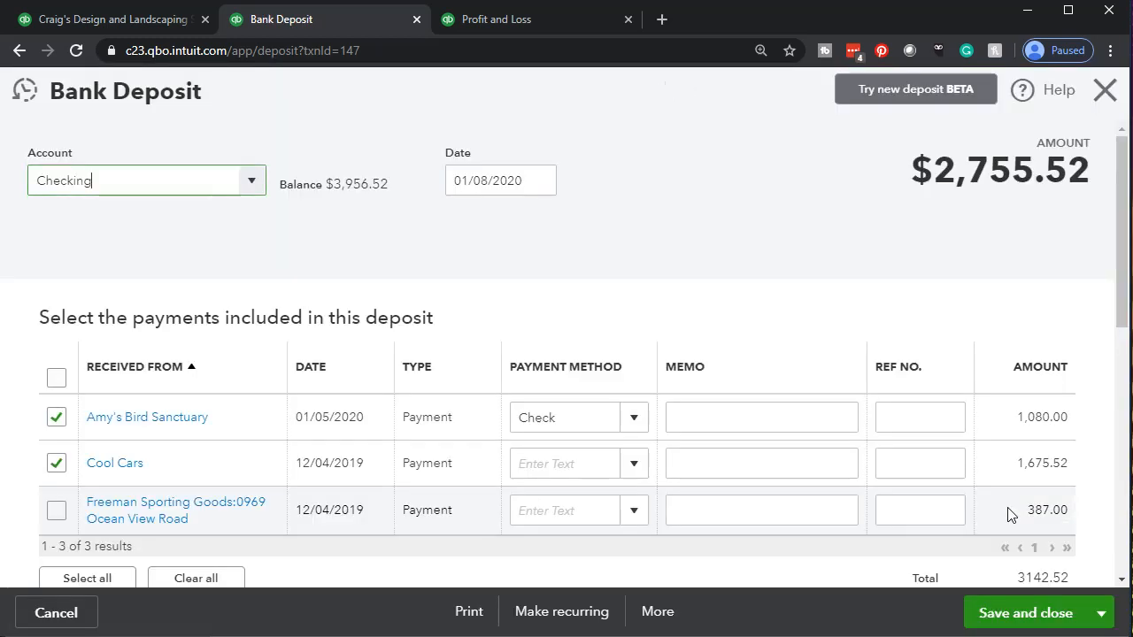
left_click(982, 510)
scroll(994, 549, "down", 1)
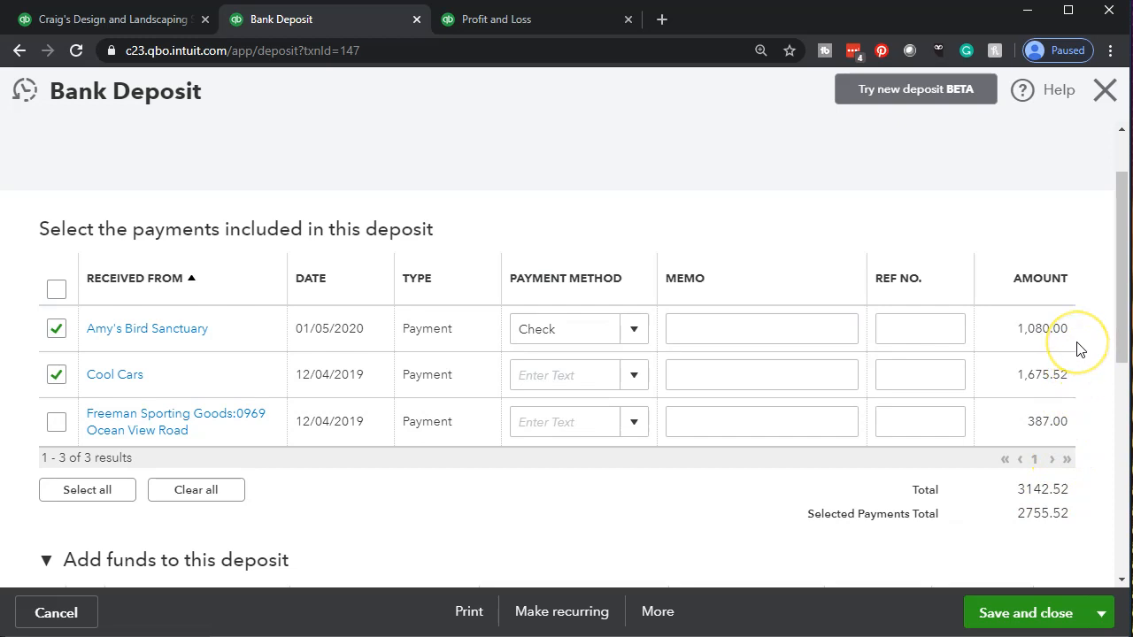
left_click(1098, 102)
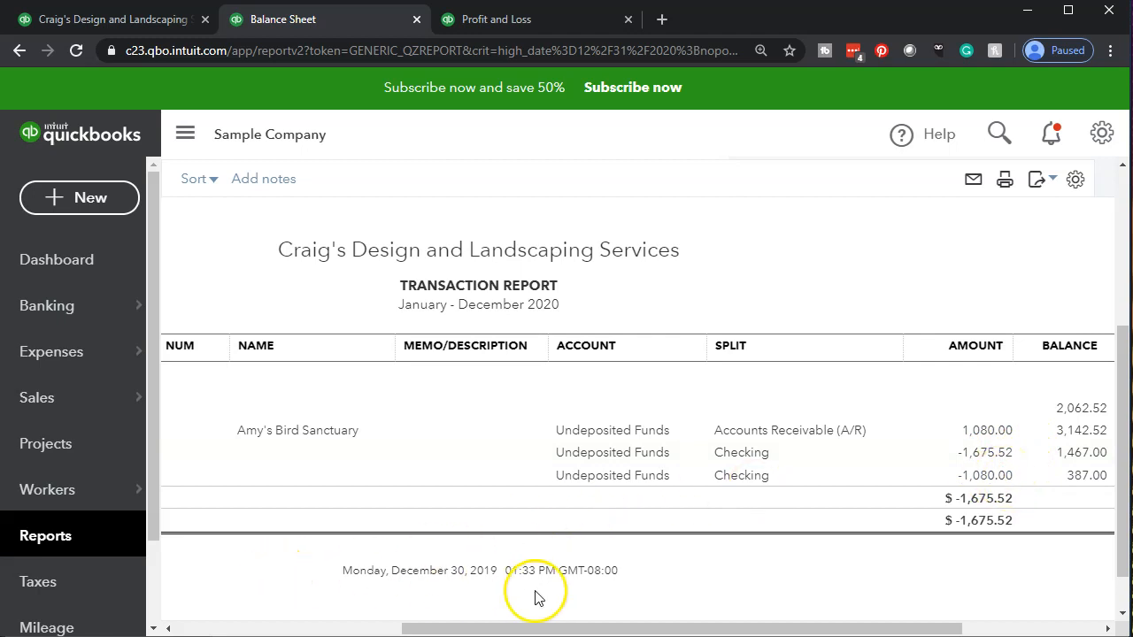
Return to the Balance Sheet summary and switch to the 2020 Profit and Loss report to review its income lines
left_click_drag(536, 625, 283, 626)
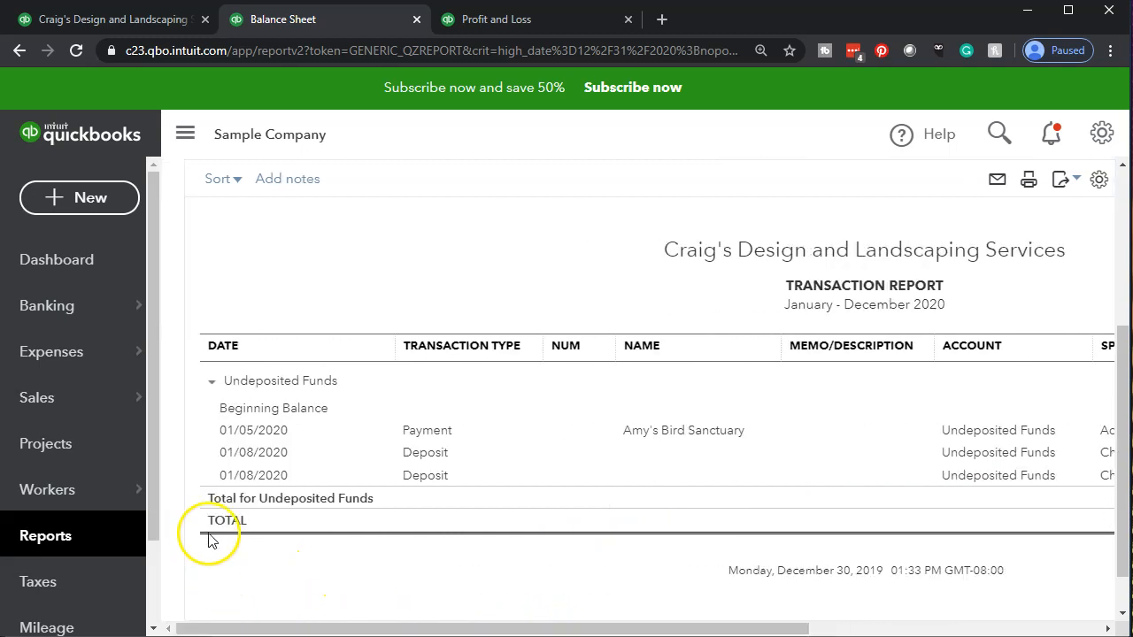
scroll(266, 460, "up", 3)
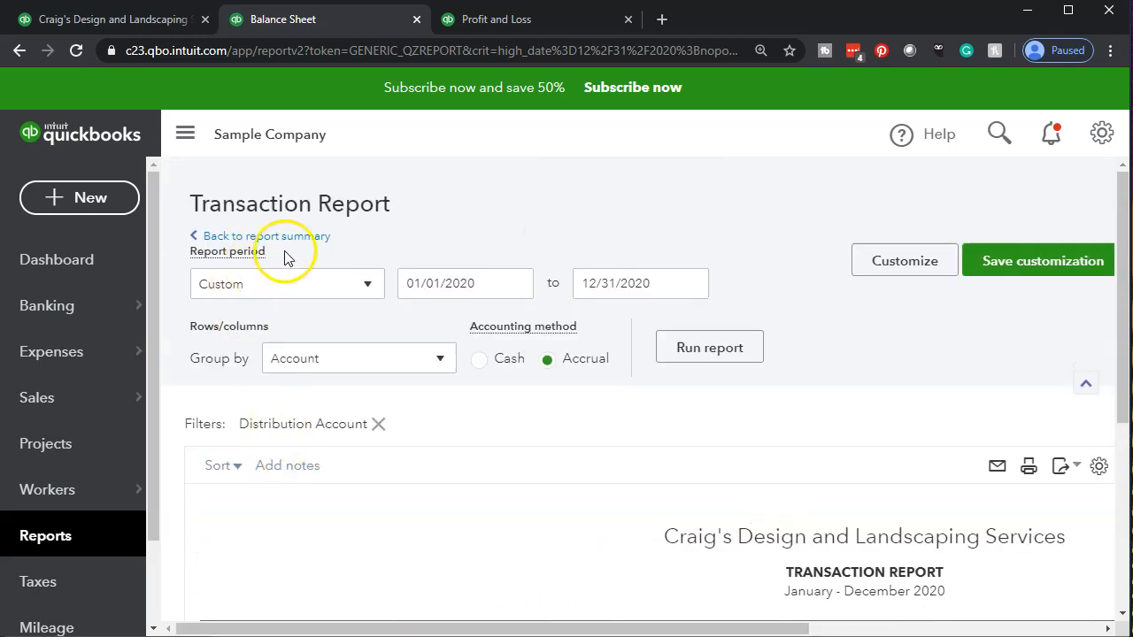
left_click(306, 237)
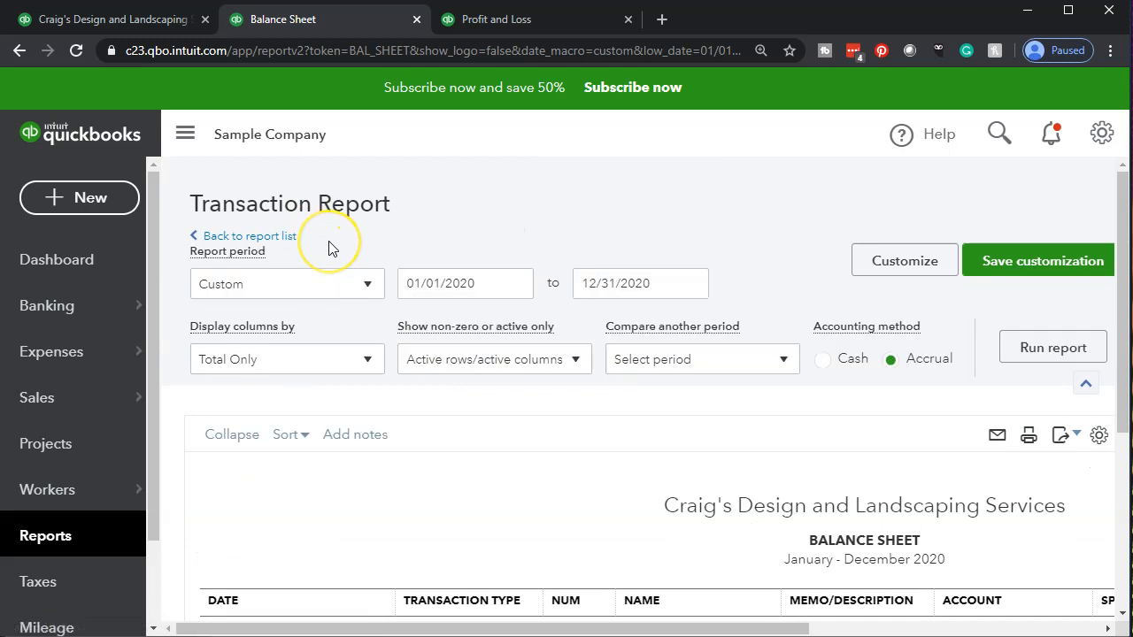
scroll(336, 253, "up", 5)
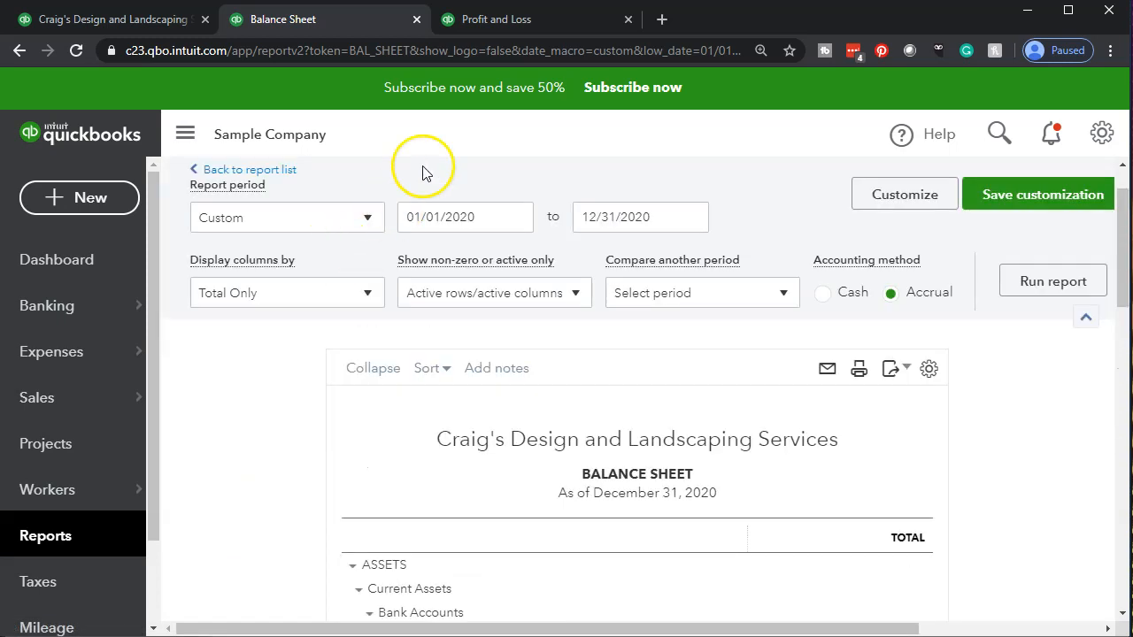
left_click(500, 19)
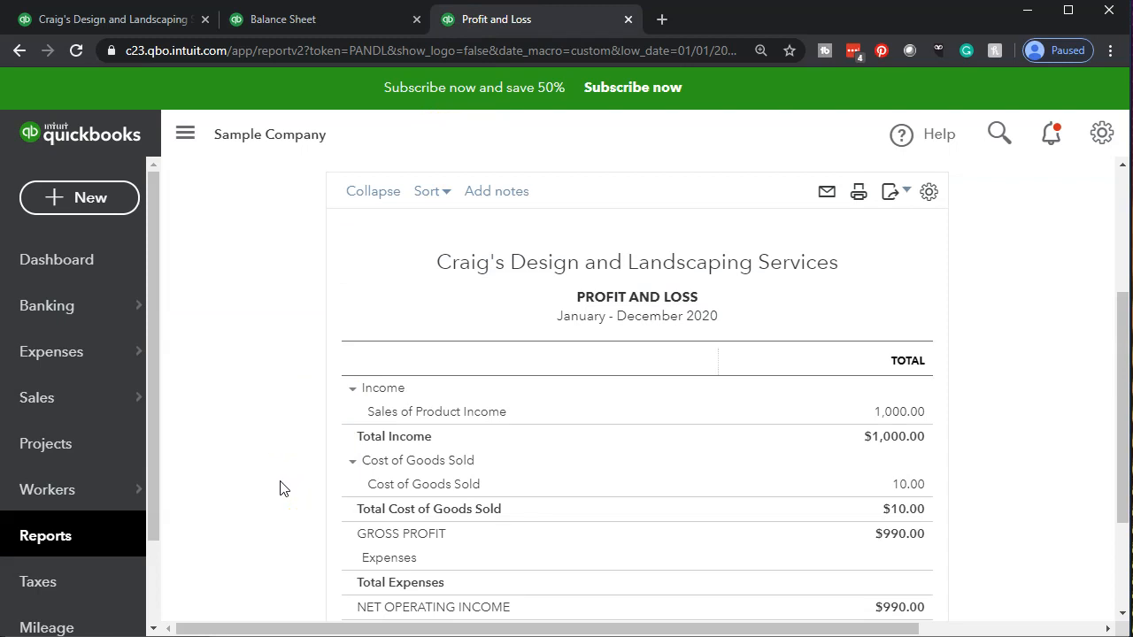
key("ctrl+plus")
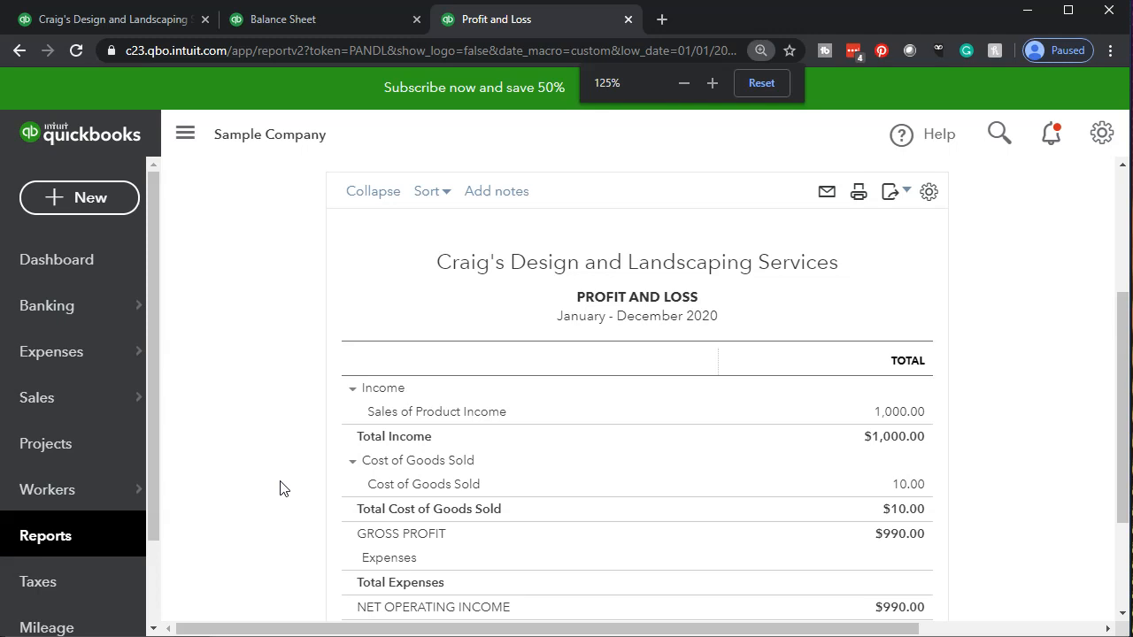